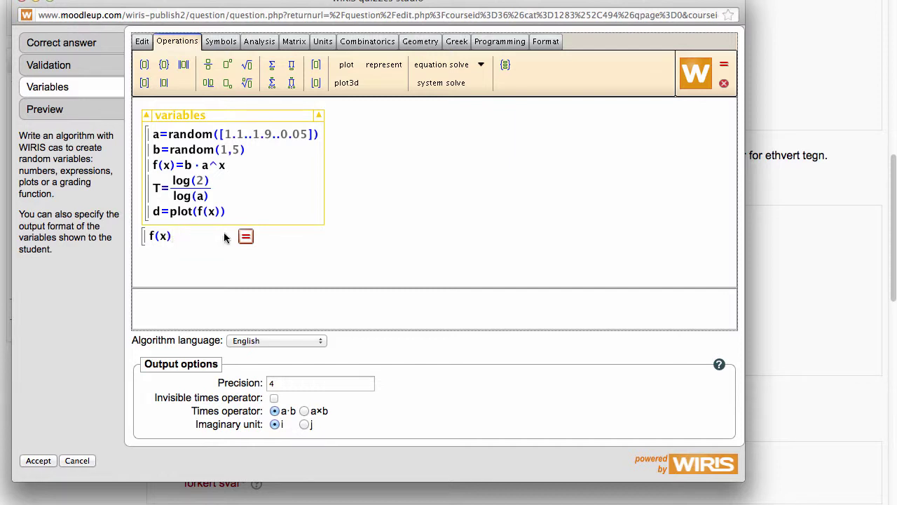
- Add T on a new line under f(x) below the variables block and evaluate both expressions
key(Return)
text(T)
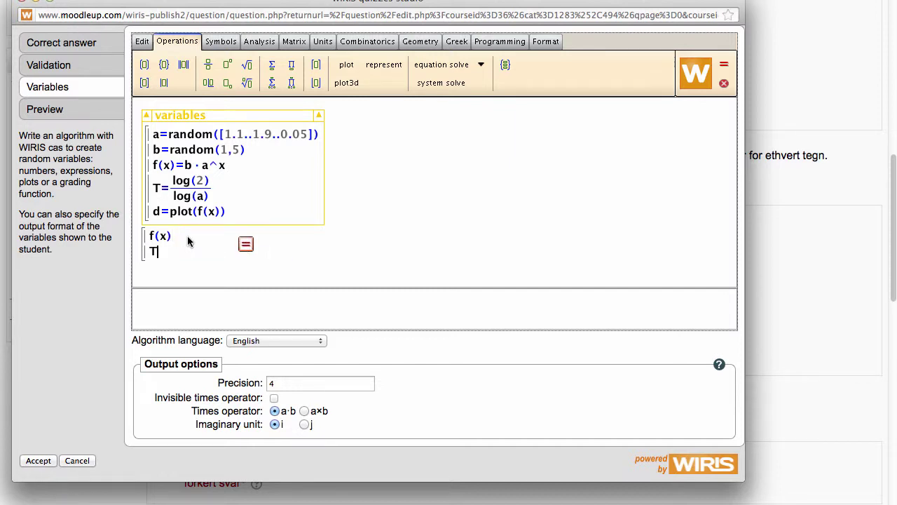
click(246, 244)
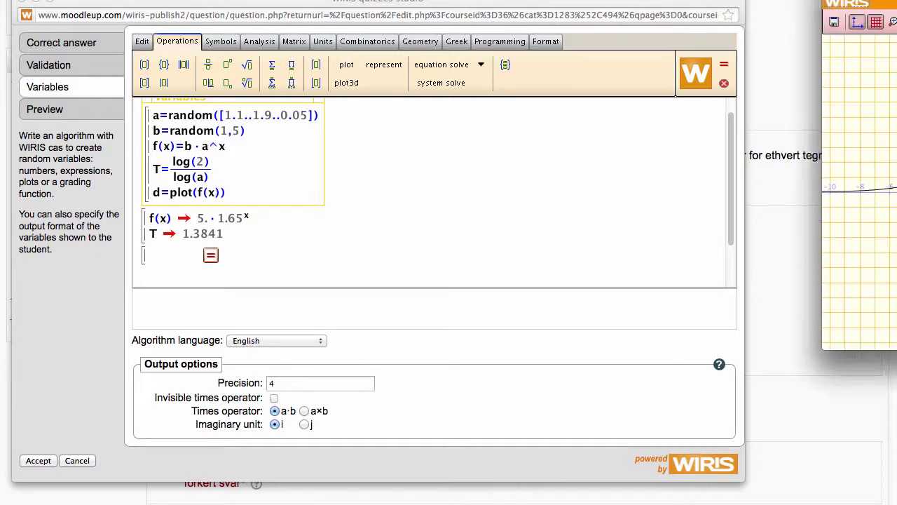
- Examine the plotted graph of f(x) in the plotter window, close it and review the variables block
drag(683, 30, 649, 31)
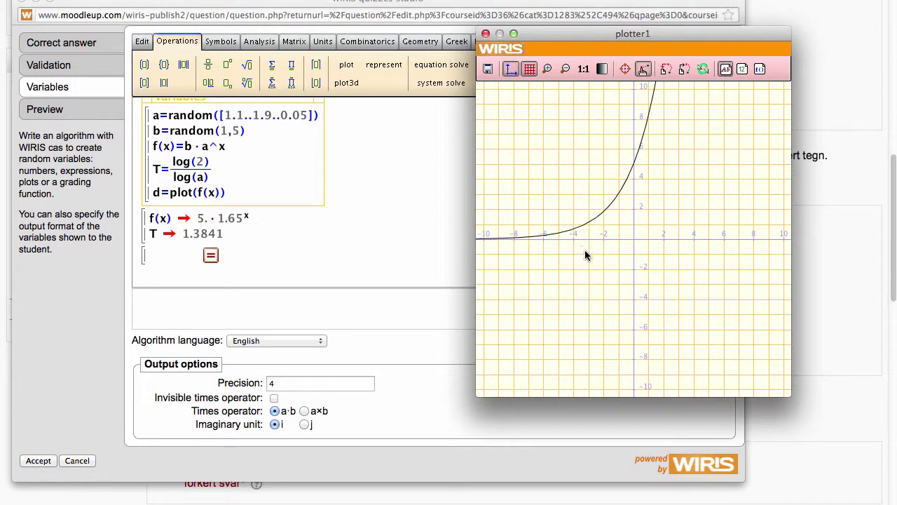
click(486, 34)
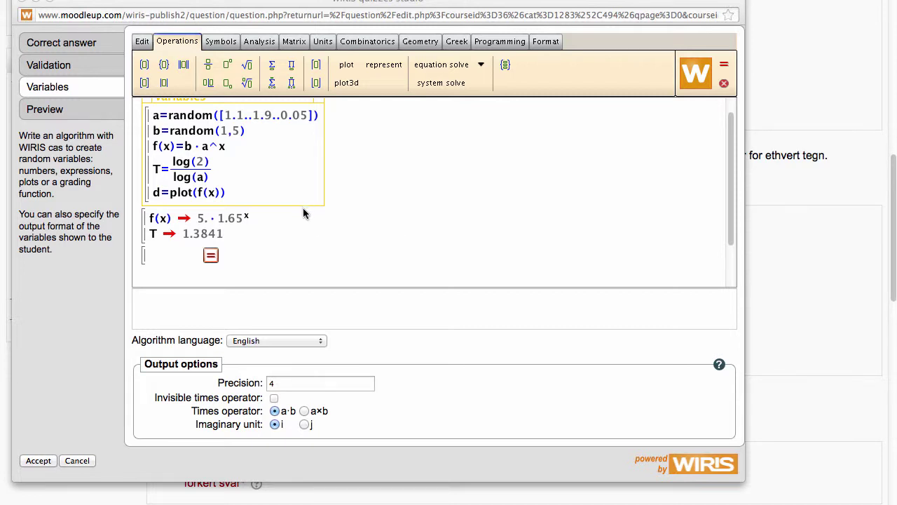
scroll(436, 208, up, 1)
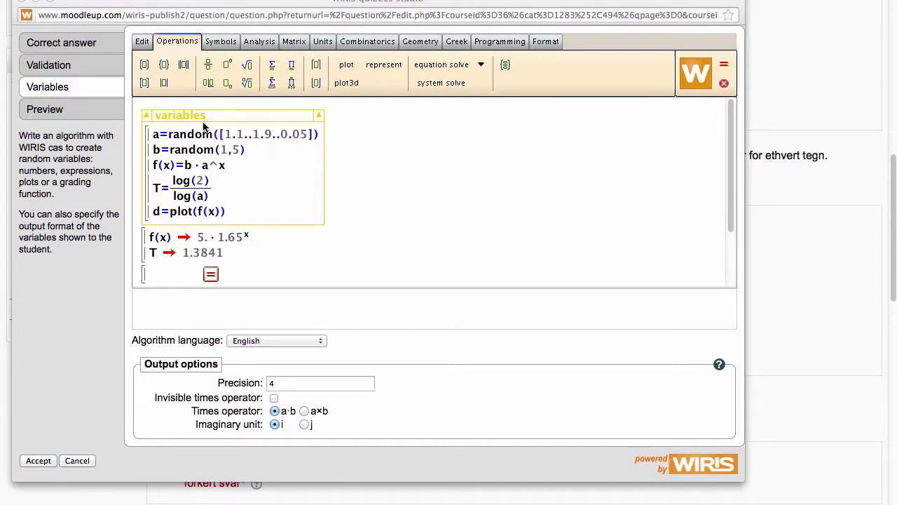
- Enter #T as the correct answer, check the validation settings and accept the WIRIS answer definition
click(70, 42)
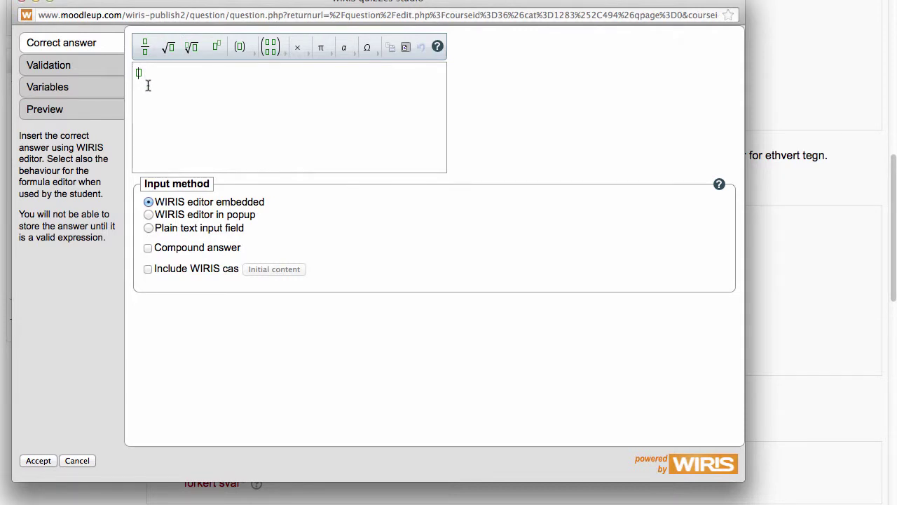
text(#T)
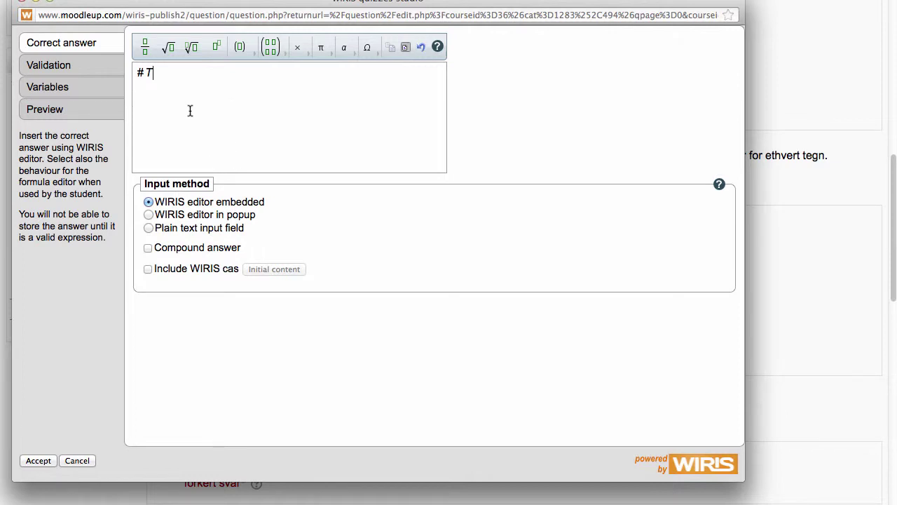
click(56, 64)
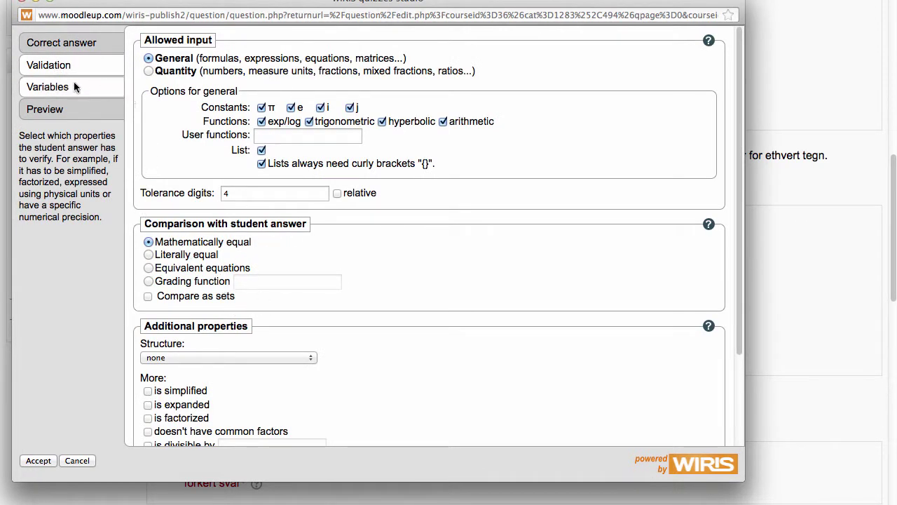
click(38, 461)
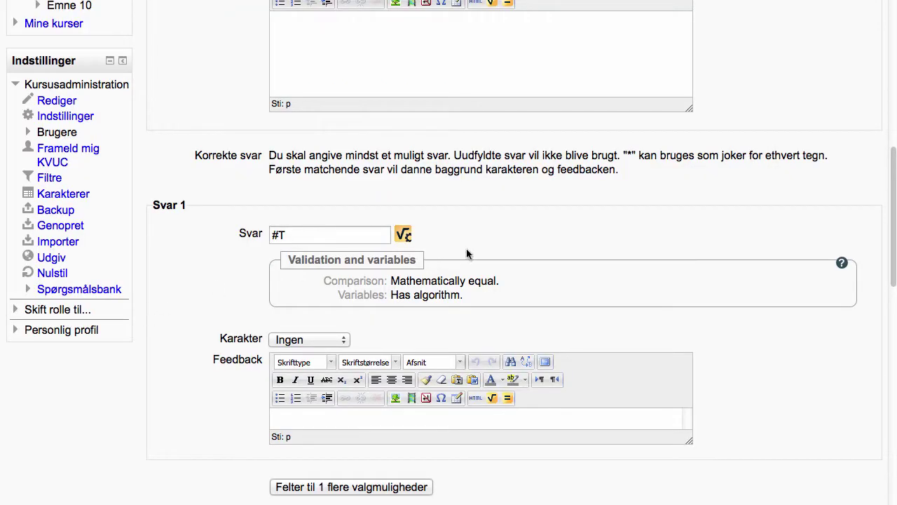
- Set the grade (Karakter) of Svar 1 to 100%
scroll(544, 236, down, 2)
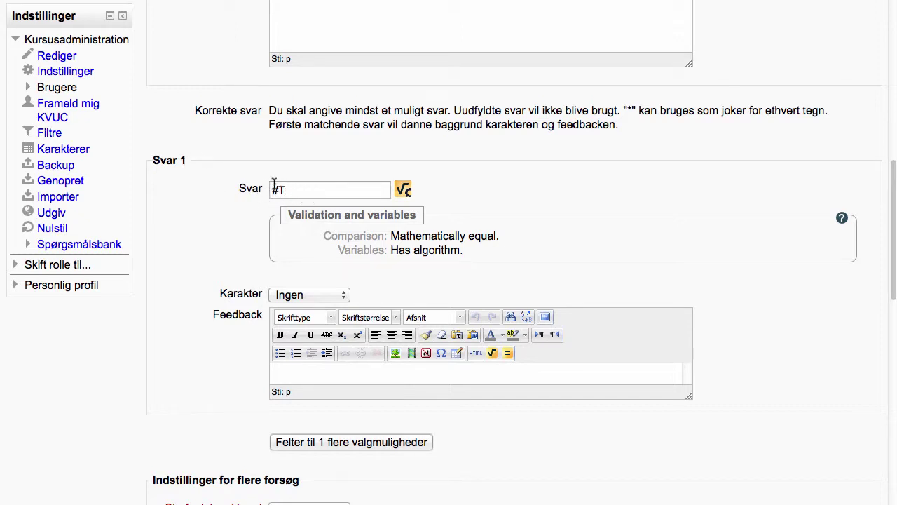
click(345, 295)
click(293, 327)
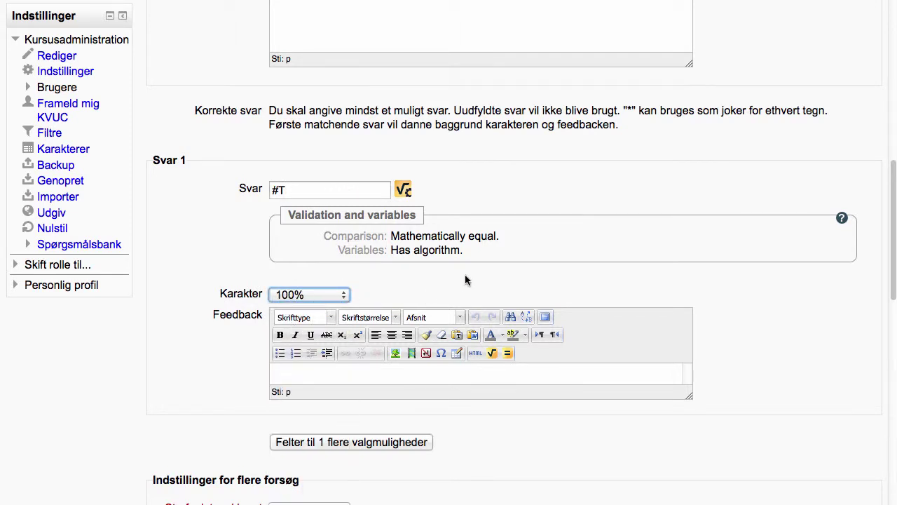
scroll(466, 280, down, 2)
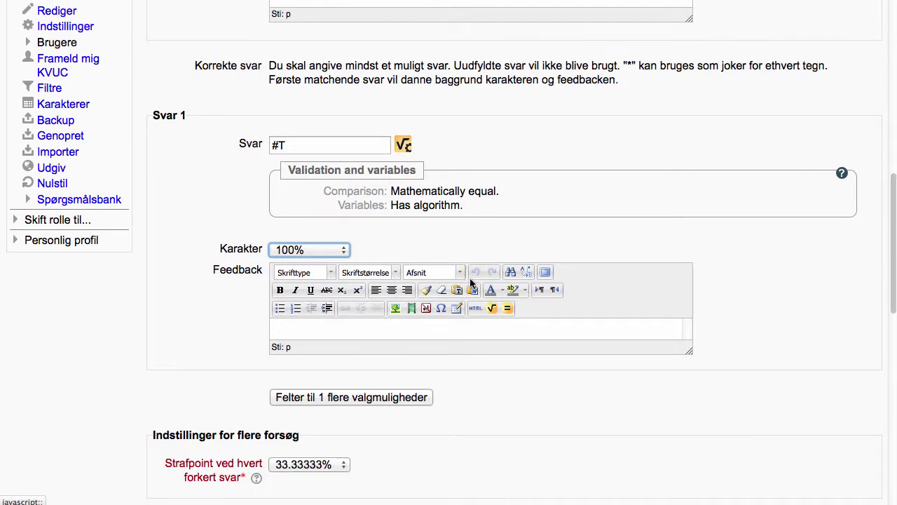
scroll(477, 281, down, 1)
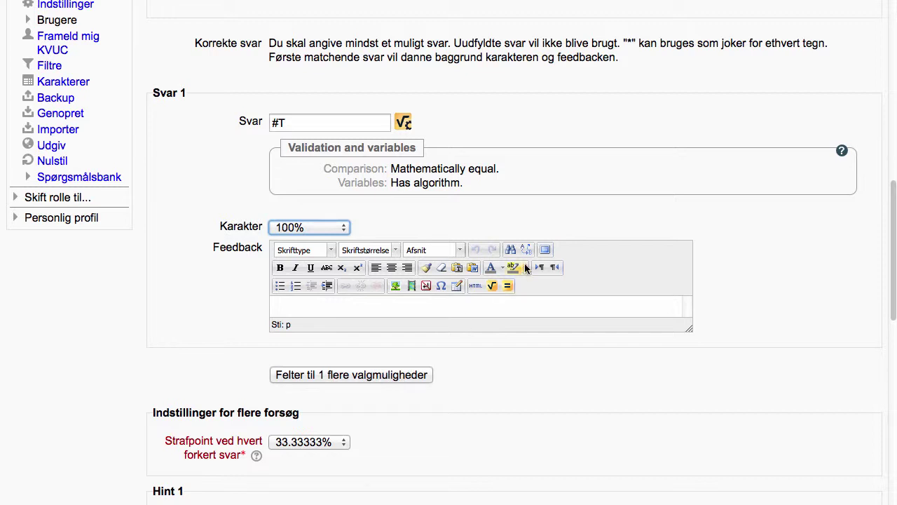
- Add one more answer option to the question and enter #b as the answer in Svar 2
click(376, 377)
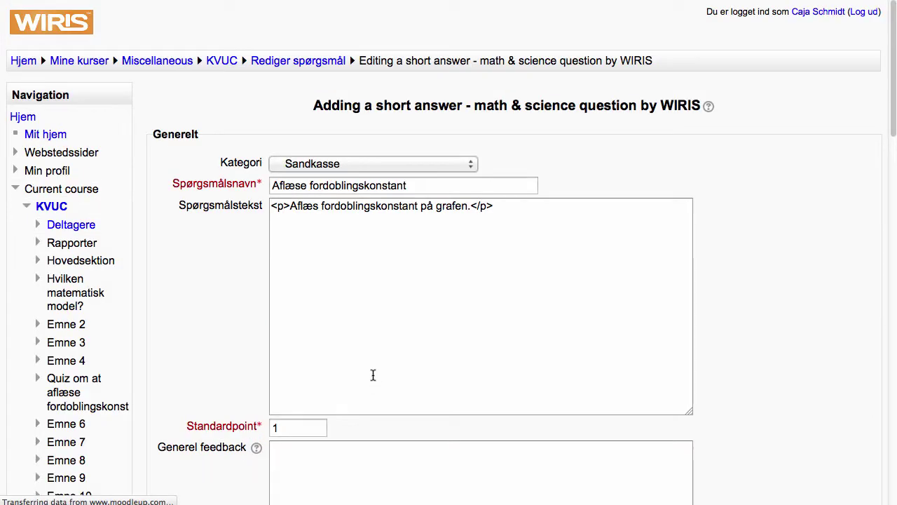
scroll(447, 341, down, 3)
scroll(448, 341, down, 10)
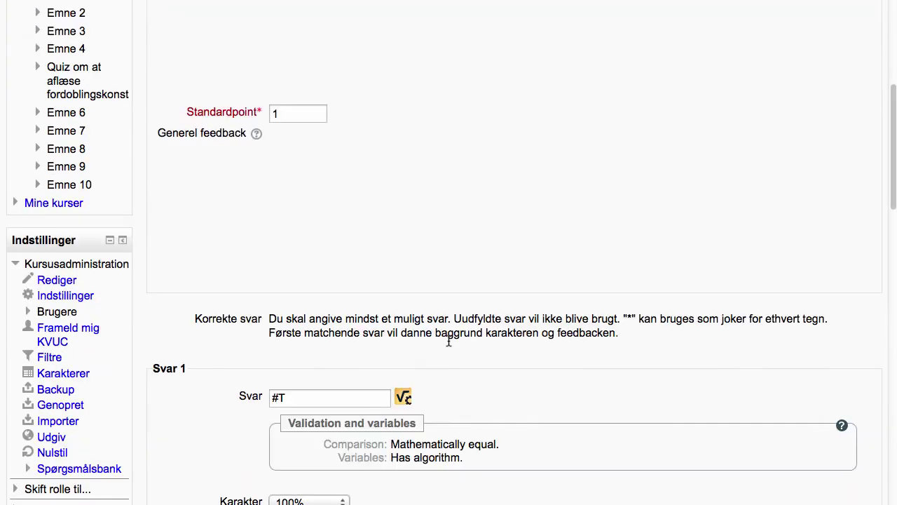
scroll(438, 352, down, 5)
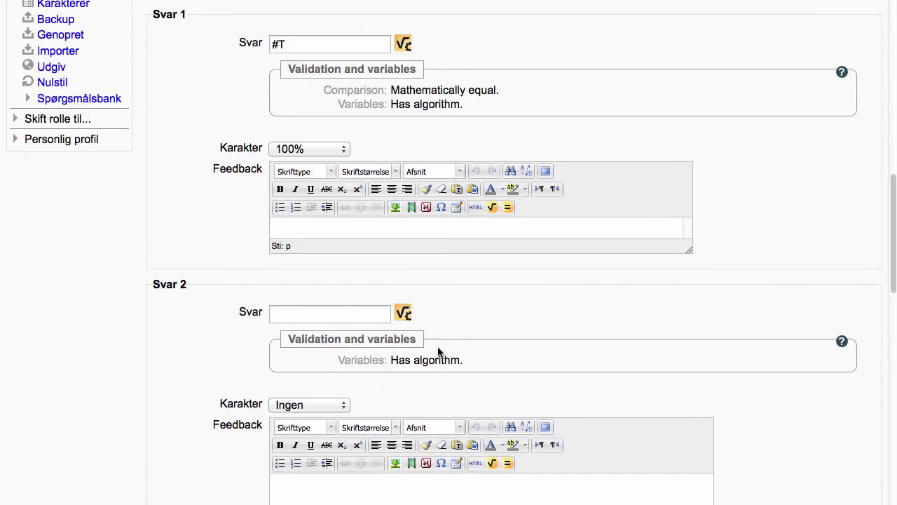
click(296, 191)
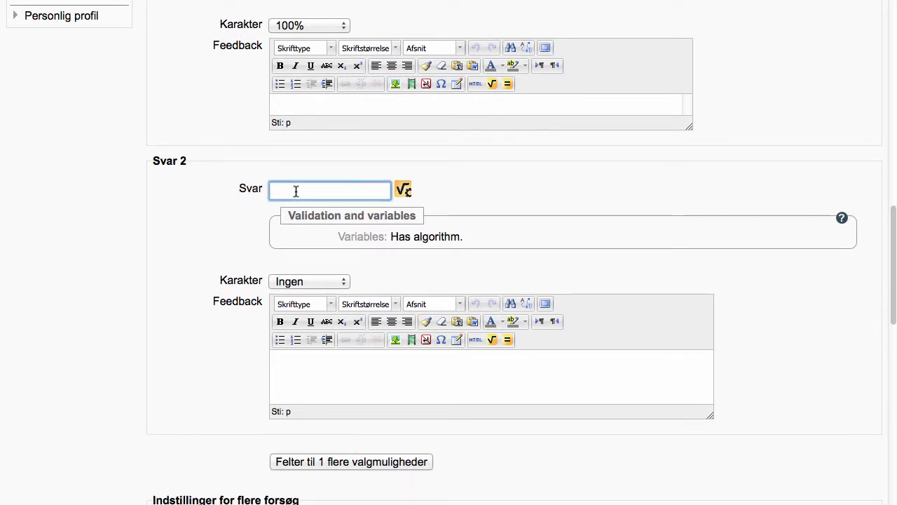
text(#b)
- Write the feedback "Forkert, du har ....." for Svar 2
click(300, 363)
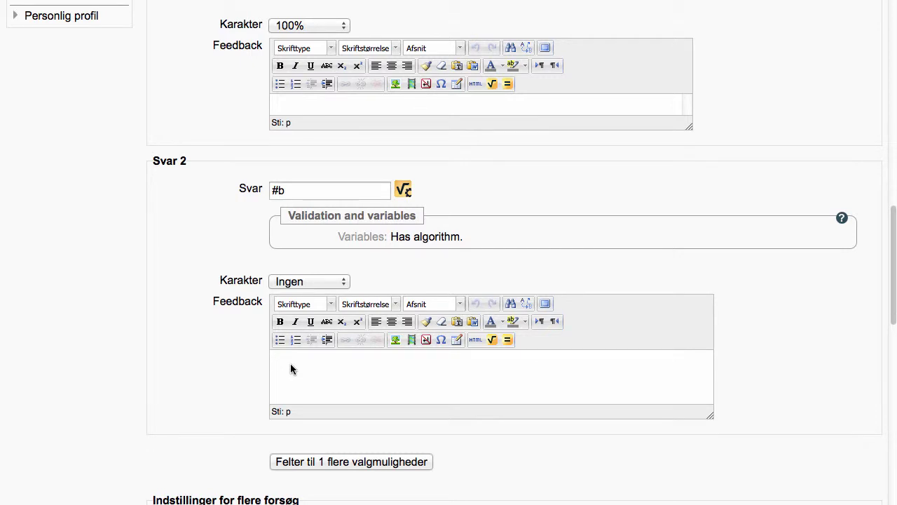
text(Forkert.)
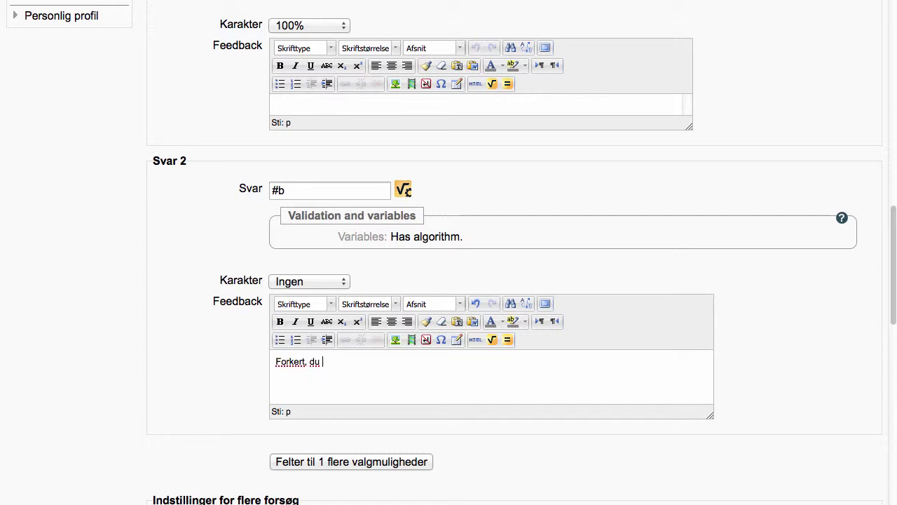
text( du har ....)
scroll(441, 348, down, 1)
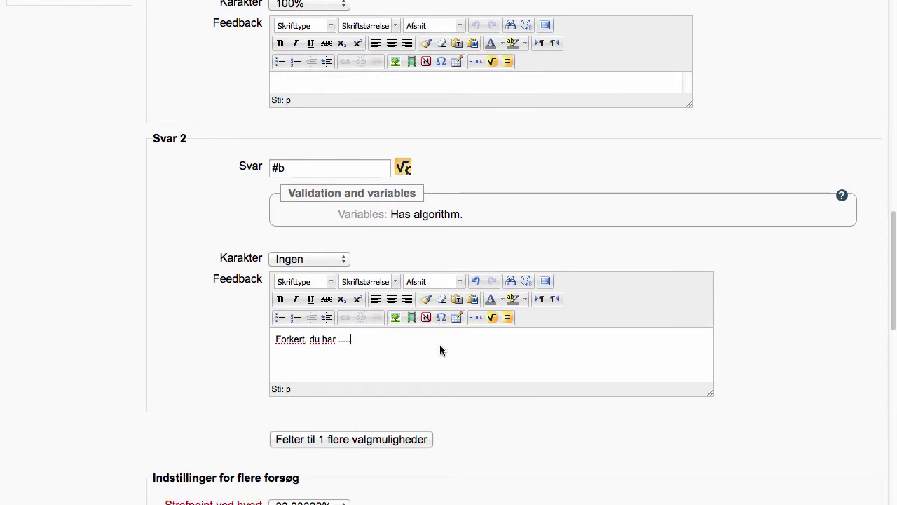
- Insert the plot variable #d on a new line below the sentence in the question text (Spørgsmålstekst)
scroll(440, 344, up, 15)
scroll(440, 348, up, 6)
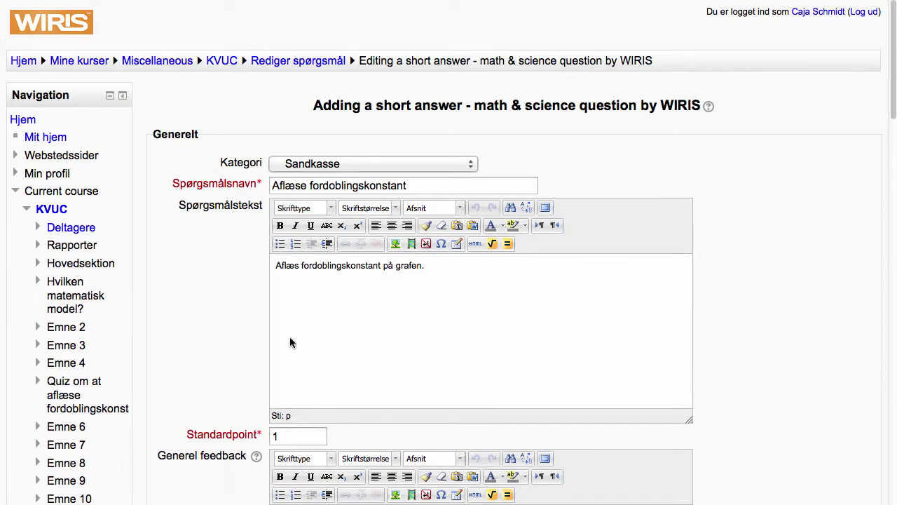
click(439, 264)
key(Return)
text(#d)
- Change the font of the sentence "Aflæs fordoblingskonstant på grafen." in the question text
drag(275, 265, 420, 266)
click(301, 207)
click(329, 286)
- Save the completed short answer question to the question bank
scroll(399, 312, down, 15)
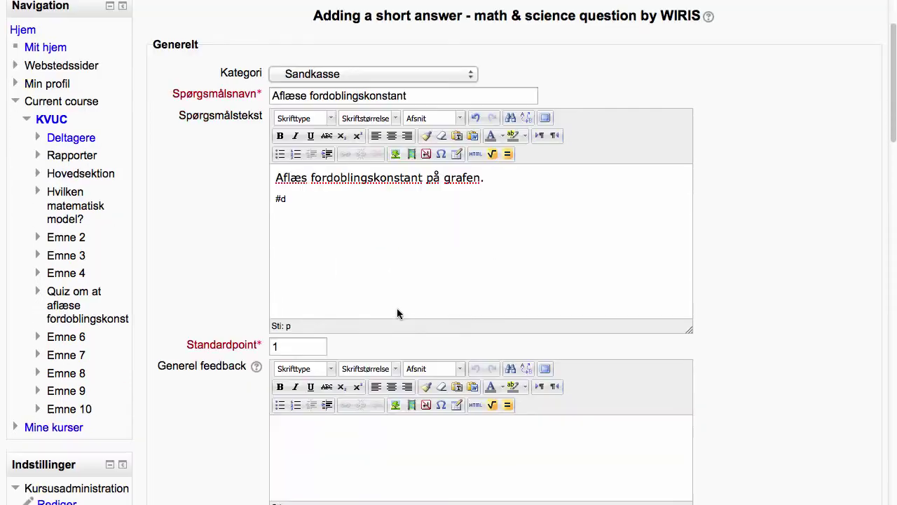
scroll(399, 315, down, 15)
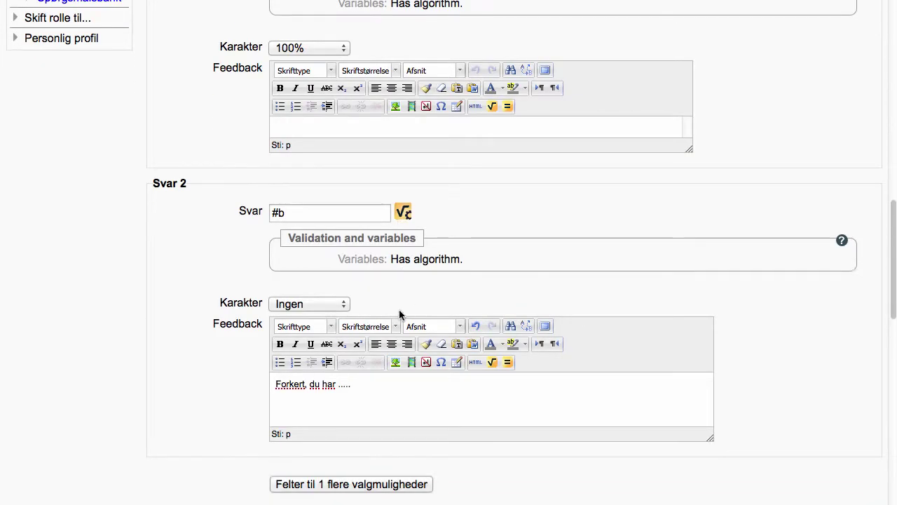
scroll(399, 315, down, 10)
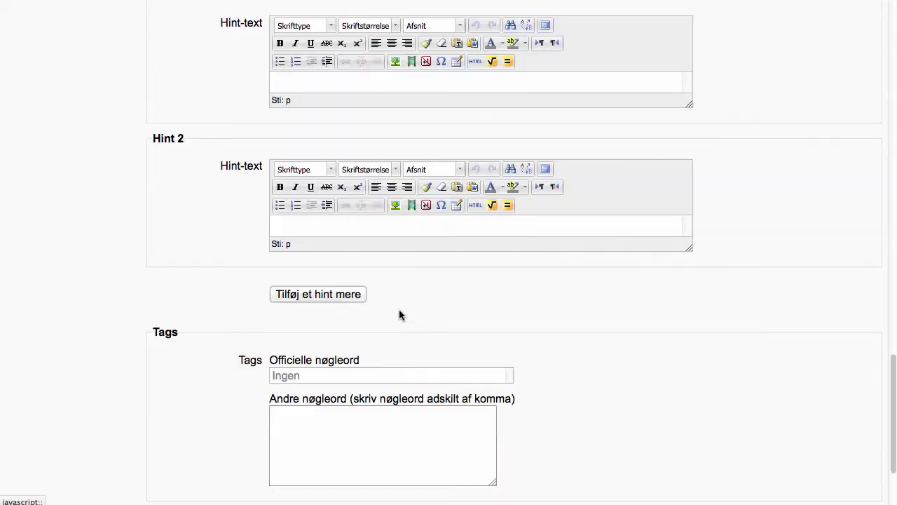
click(287, 397)
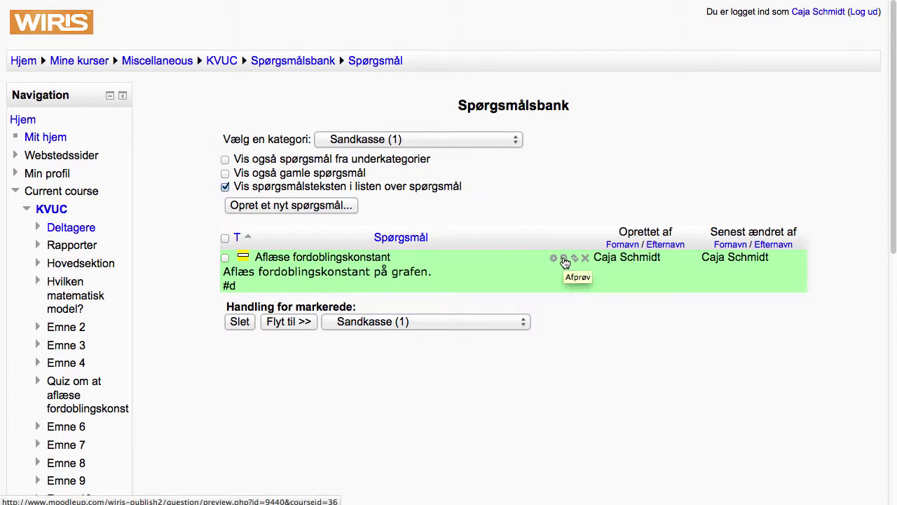
- Preview the question "Aflæse fordoblingskonstant" and examine its graph and answer field
click(564, 259)
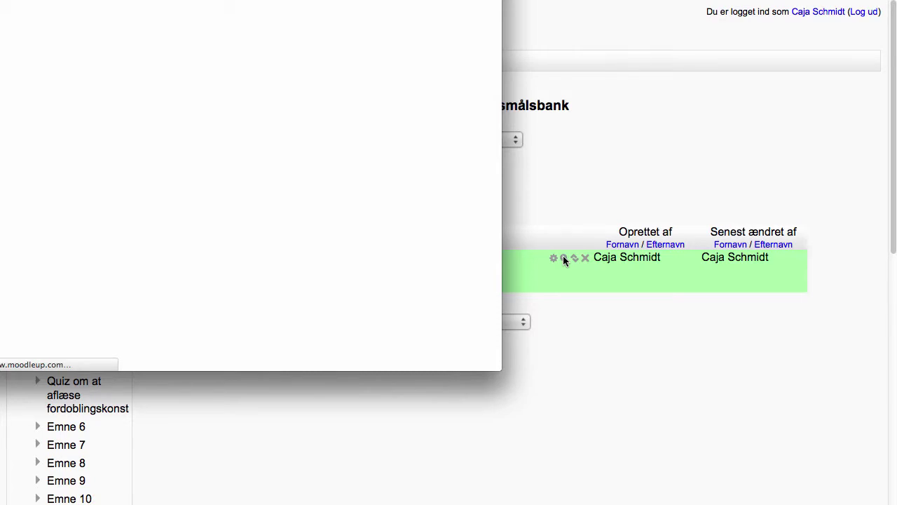
drag(205, 0, 327, 11)
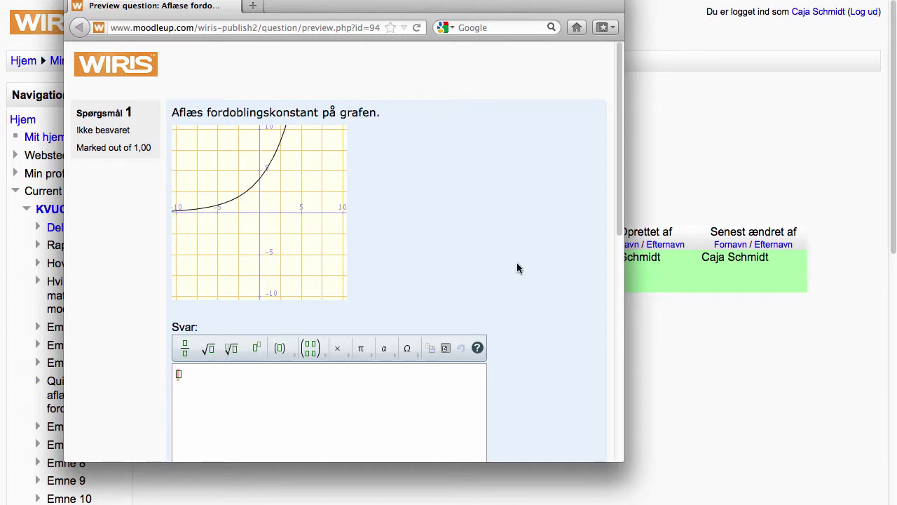
drag(618, 207, 620, 282)
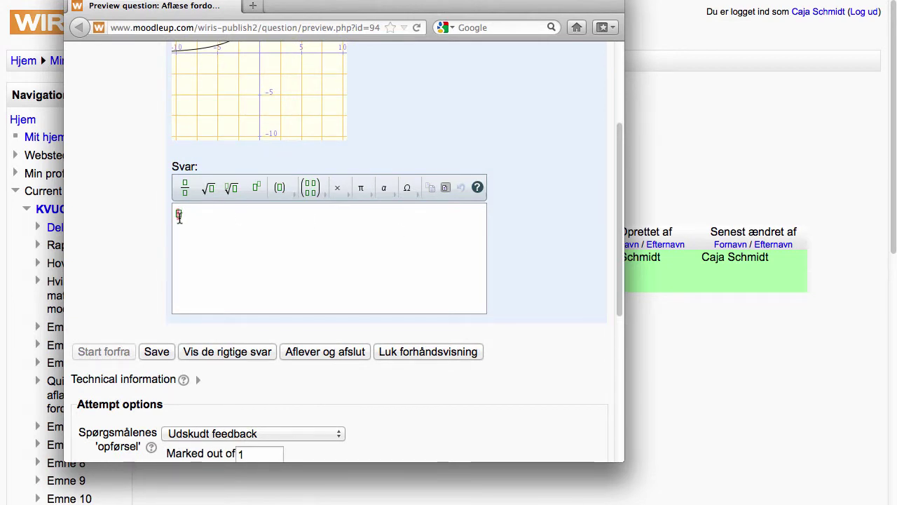
drag(619, 199, 619, 121)
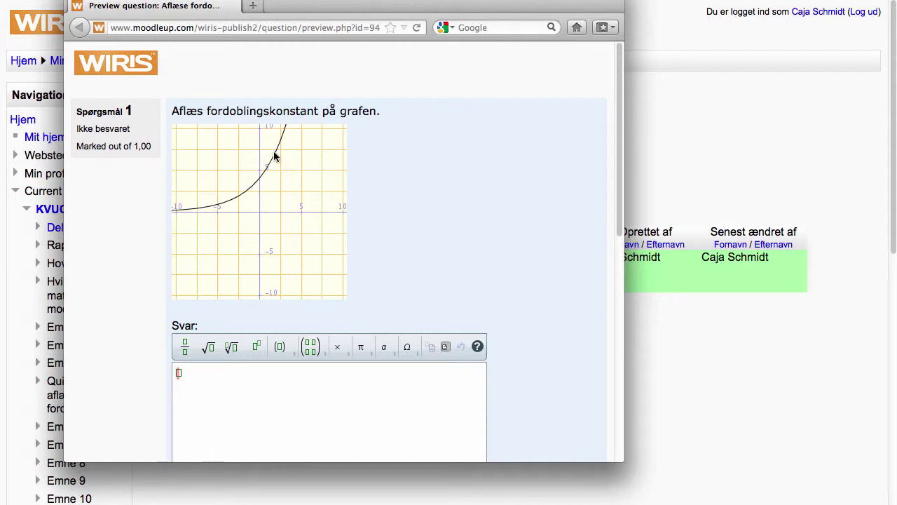
drag(620, 165, 607, 246)
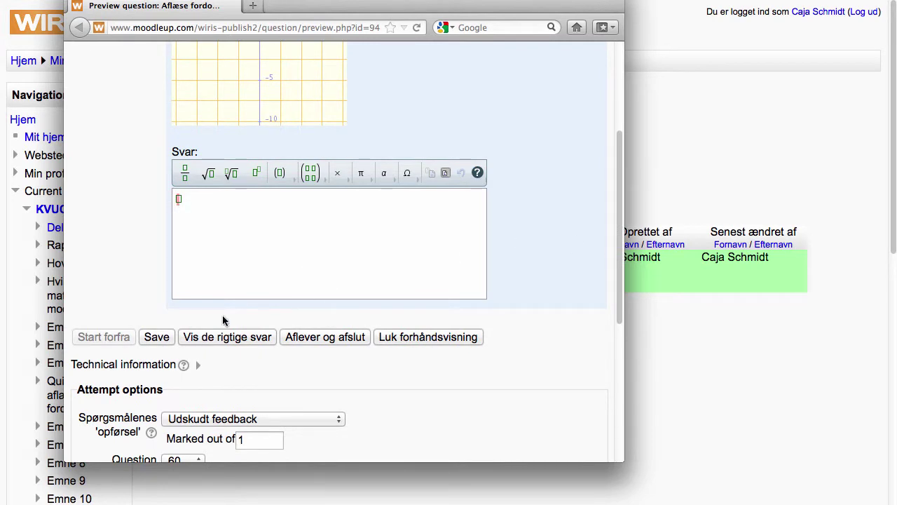
- Fill in the correct answer in the question preview, compare it with the graph and close the preview
click(234, 337)
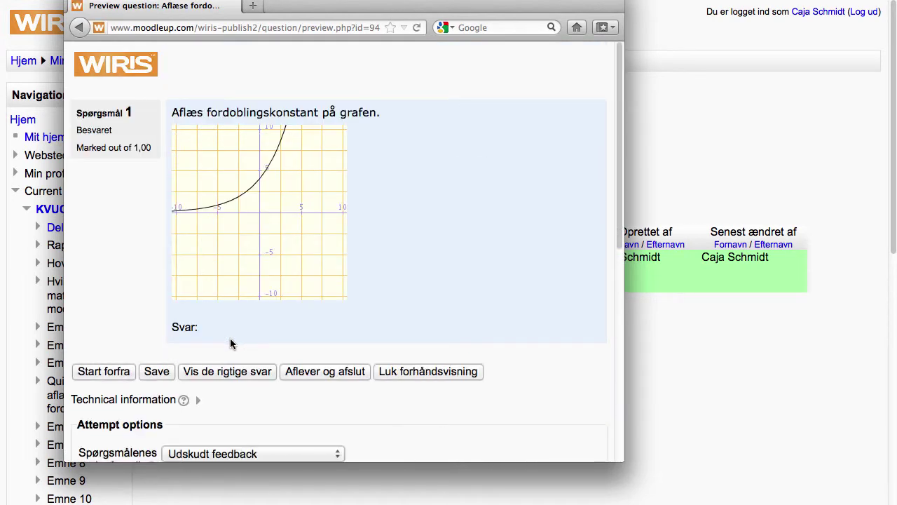
drag(617, 160, 617, 207)
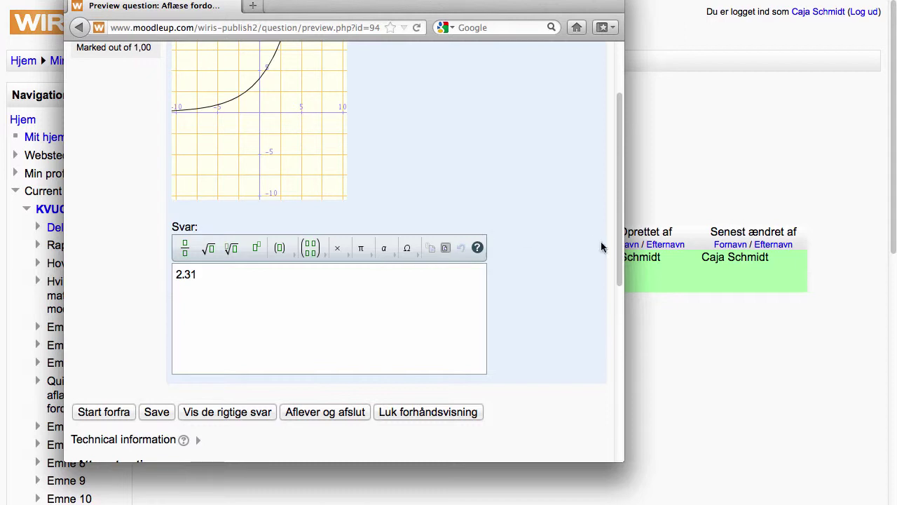
drag(619, 262, 623, 213)
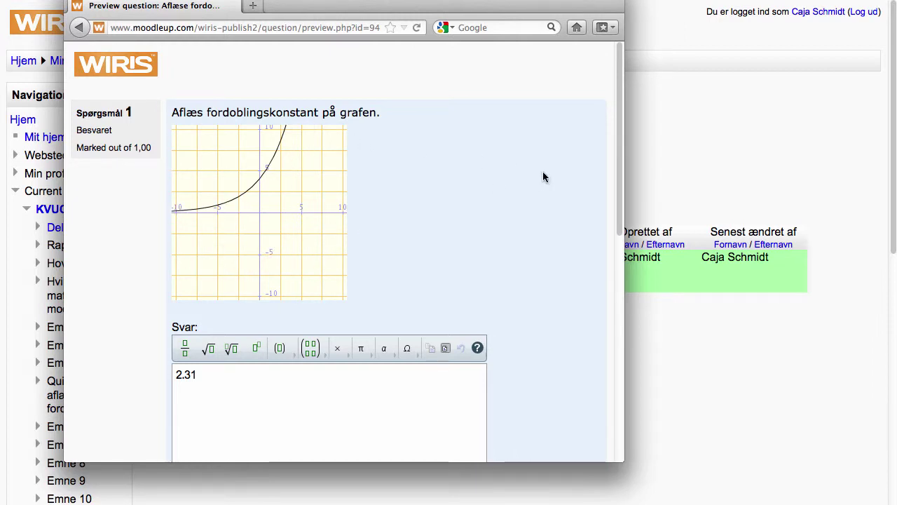
drag(618, 144, 616, 217)
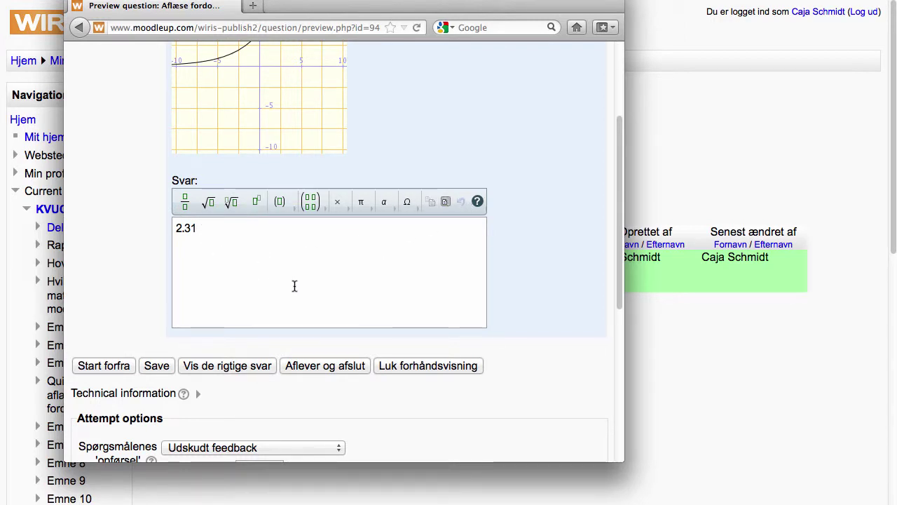
click(423, 365)
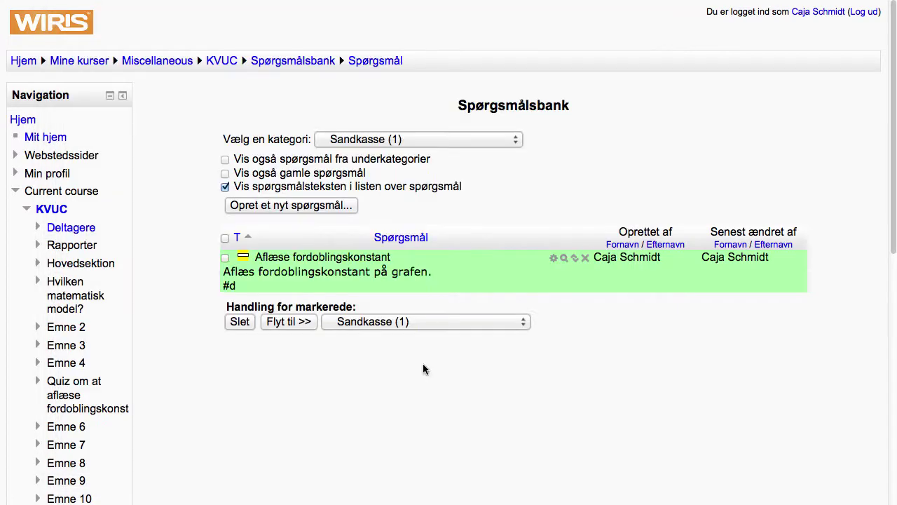
- Open the question "Aflæse fordoblingskonstant" for editing and go to its Svar 1 section
click(553, 258)
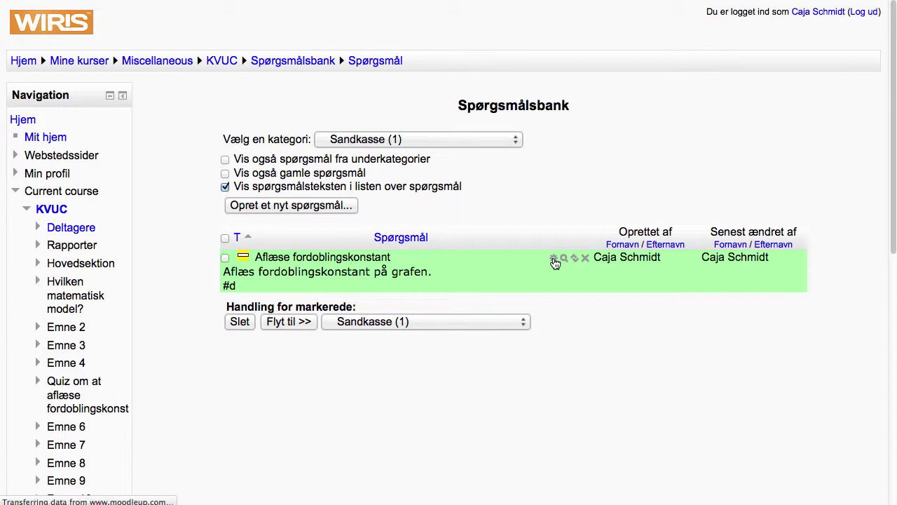
scroll(663, 254, down, 4)
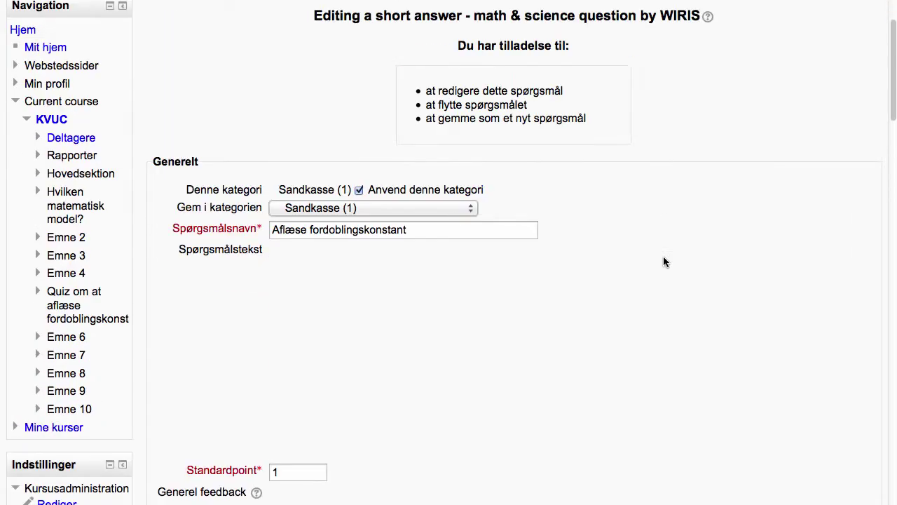
scroll(663, 257, down, 2)
scroll(652, 267, down, 4)
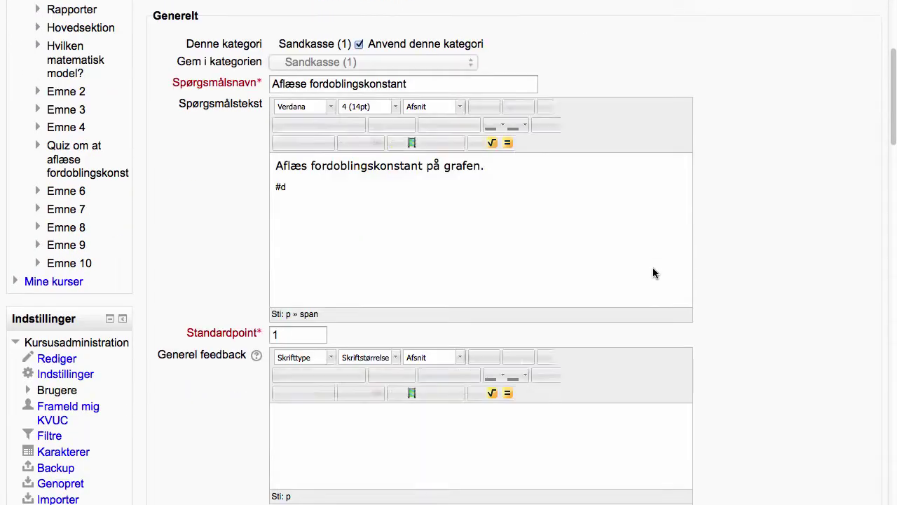
scroll(652, 267, down, 4)
scroll(652, 267, down, 7)
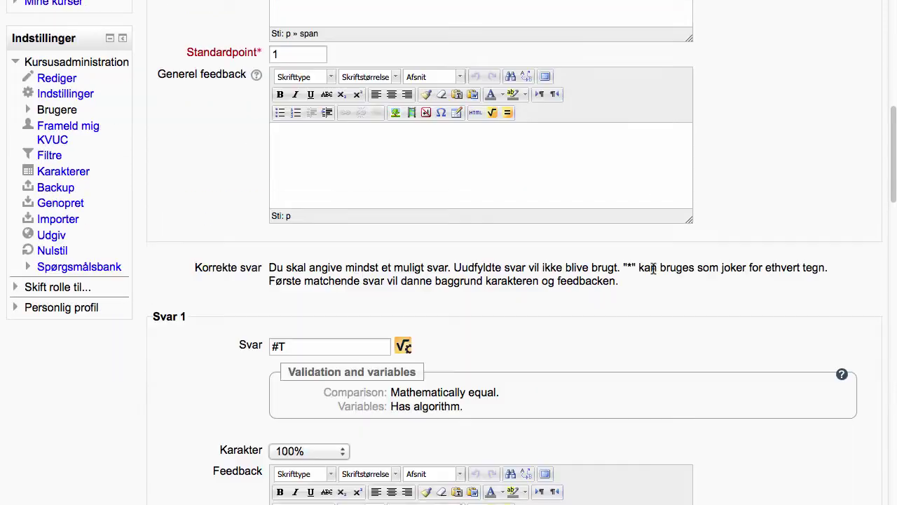
scroll(652, 267, down, 6)
scroll(652, 272, down, 1)
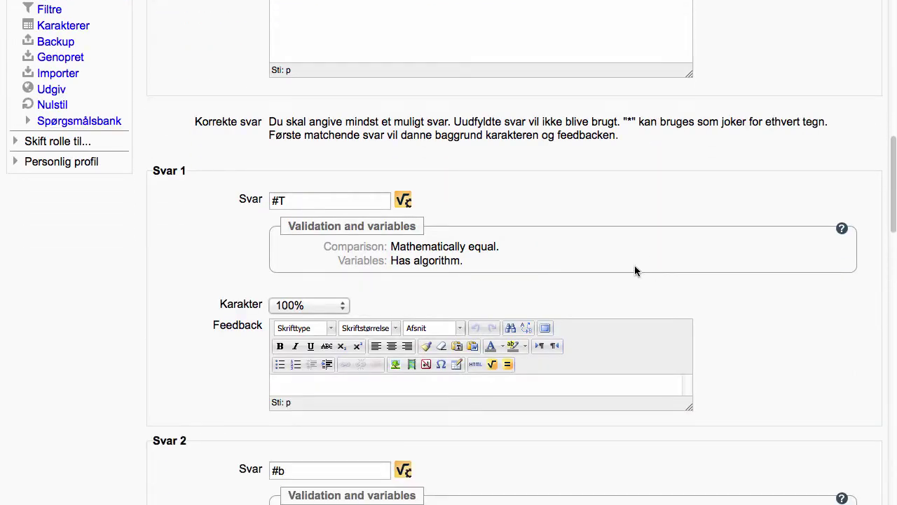
- Open the WIRIS settings for answer #T in an enlarged window and set the input method to Plain text input field
click(404, 200)
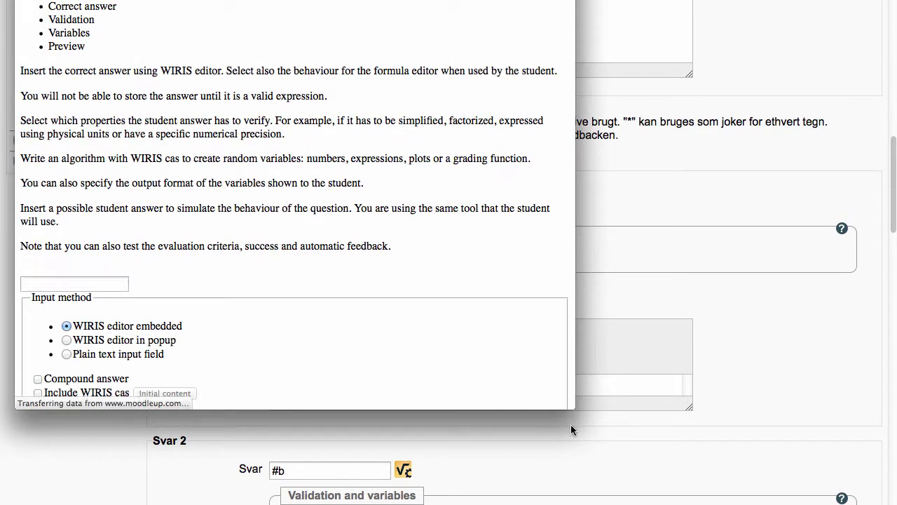
drag(294, 0, 310, 31)
drag(581, 436, 738, 474)
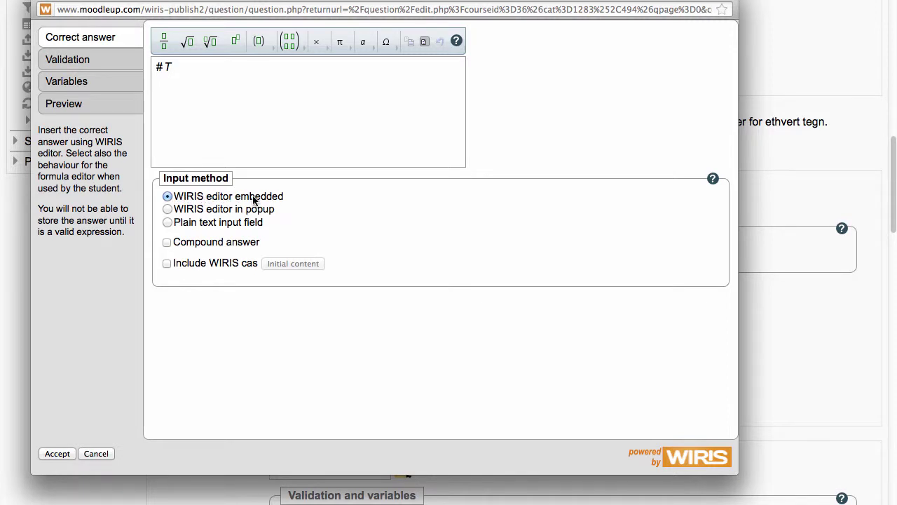
click(169, 222)
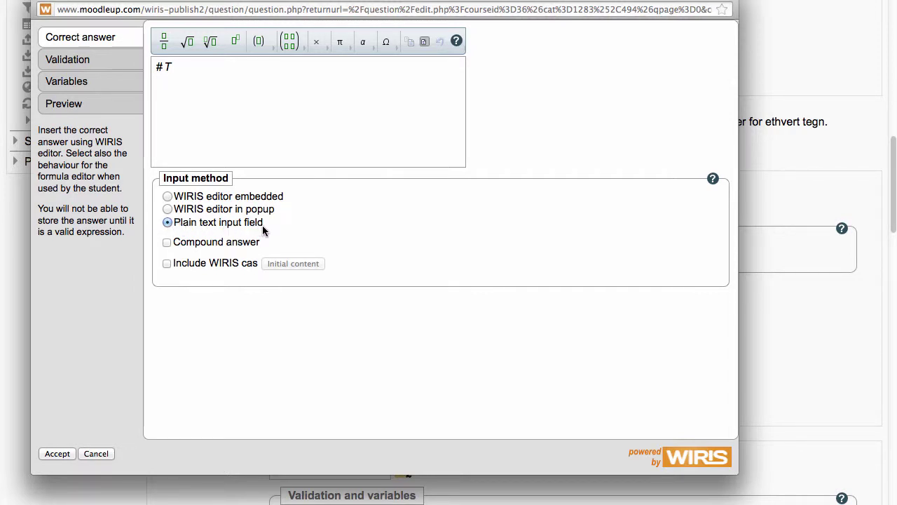
- Load the WIRIS cas variables algorithm and add the line T=random([1..8..0.5]) above the definition of a
click(79, 81)
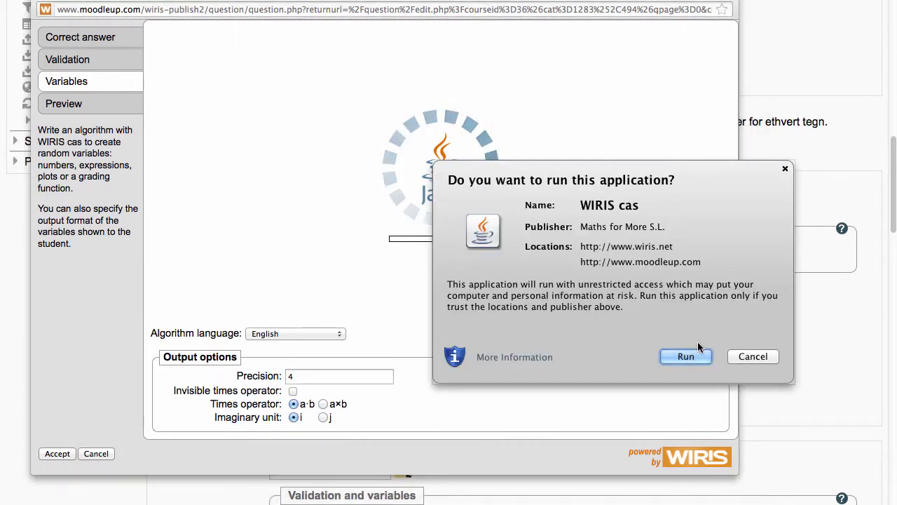
click(687, 355)
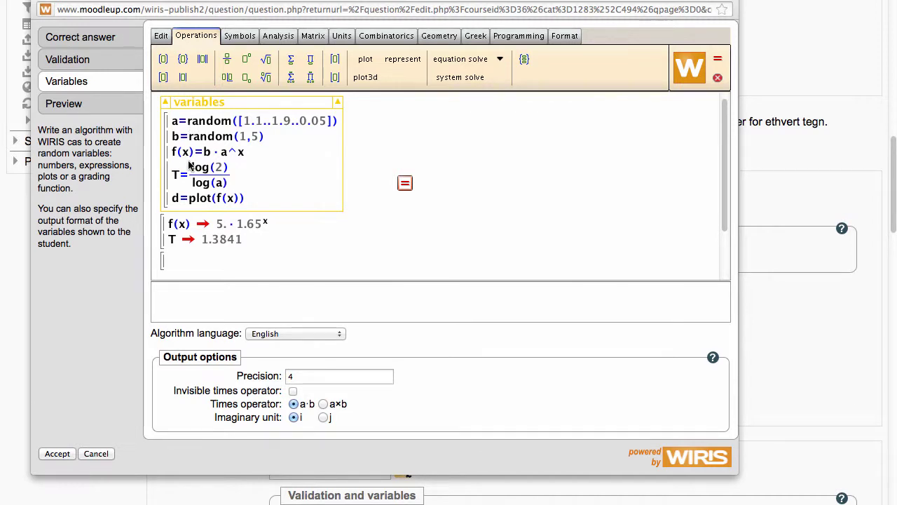
click(175, 124)
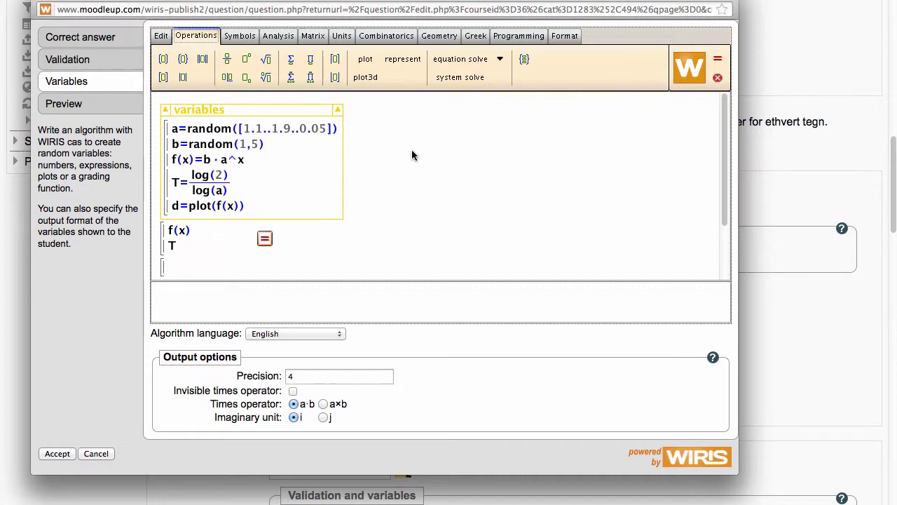
click(173, 132)
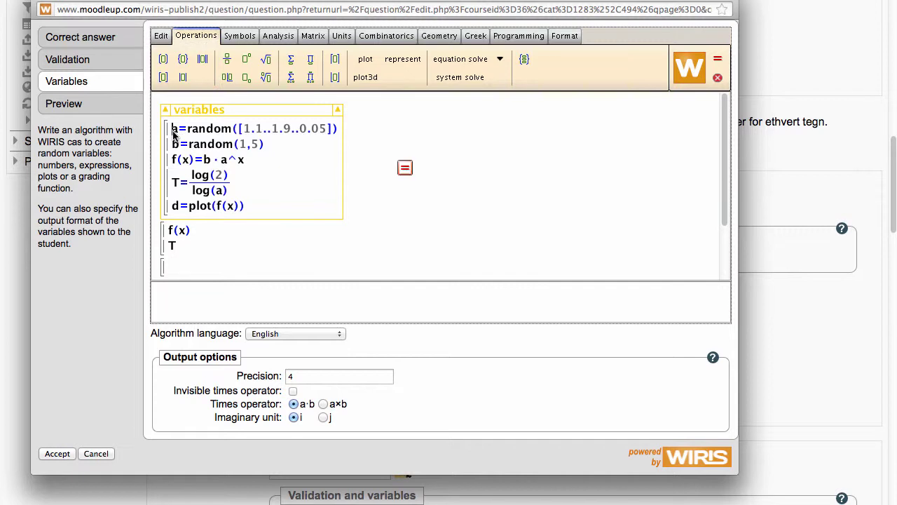
key(Return)
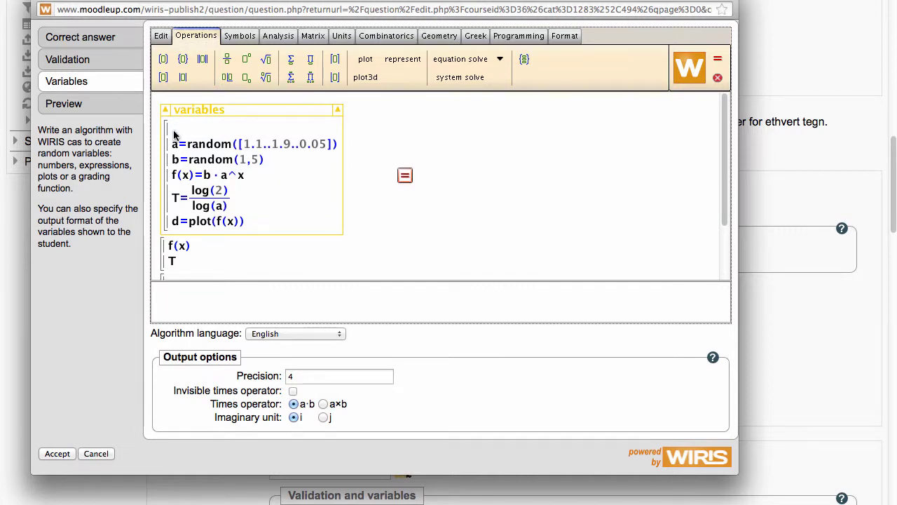
text(T=r)
text(andom([1..8..0.5]))
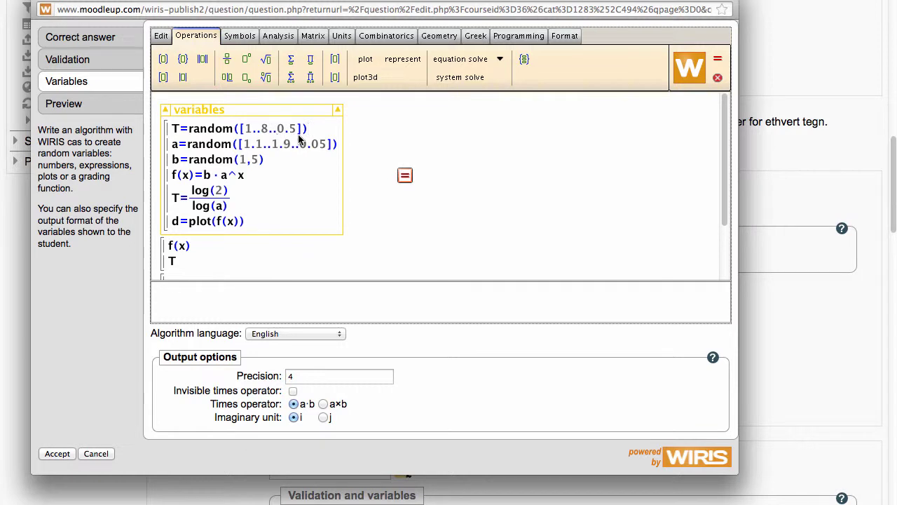
- Redefine the variable a as the T-th root of 2 in place of its random expression
double_click(196, 145)
drag(273, 147, 338, 145)
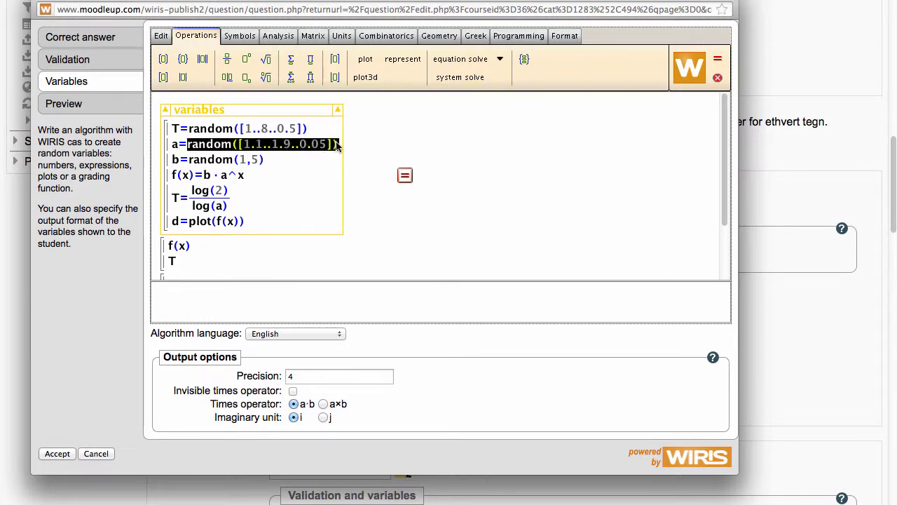
key(BackSpace)
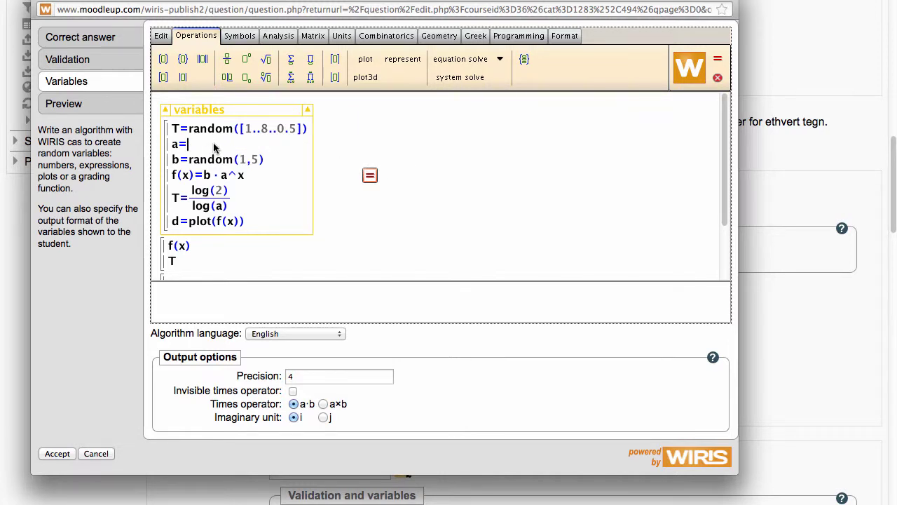
click(266, 77)
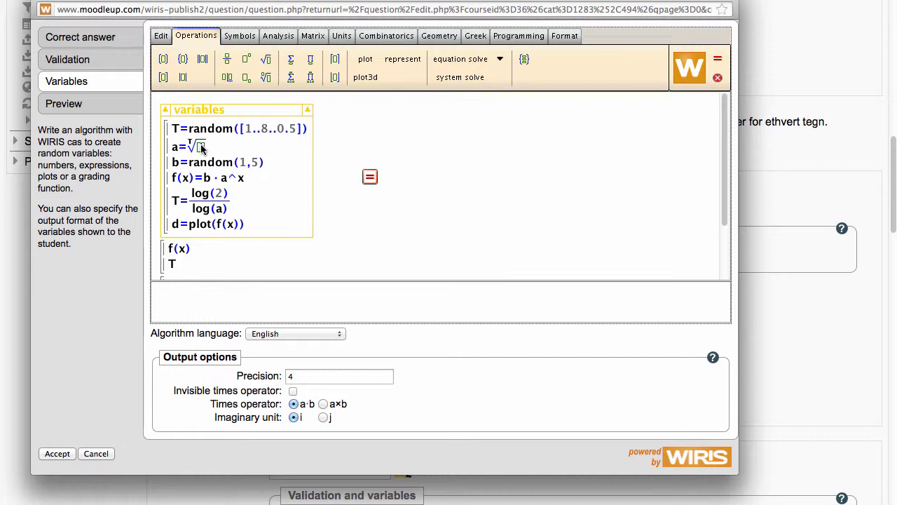
text(2)
- Replace the logarithmic T definition with the plot window line S=plotter(point(3,5),12,12)
click(234, 204)
key(shift+Left)
key(BackSpace)
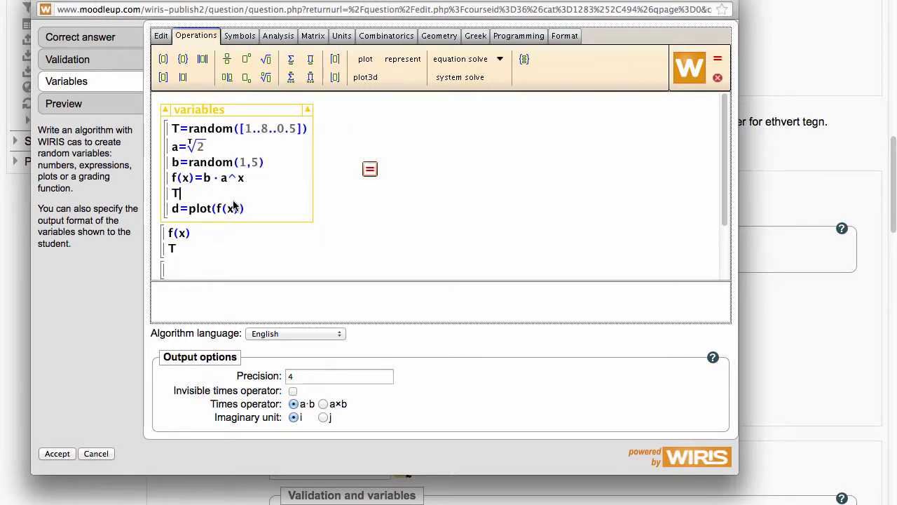
key(BackSpace)
text(=plotter)
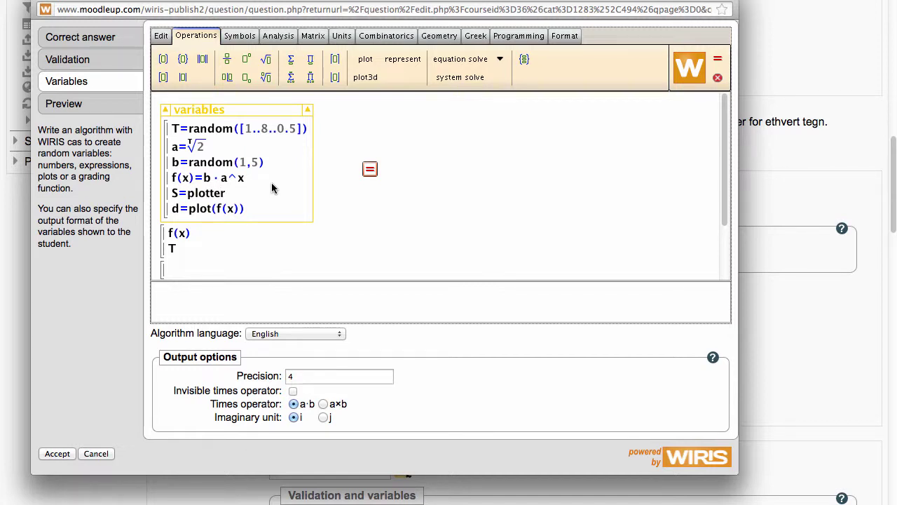
text(()
text(point(3,5),12,12))
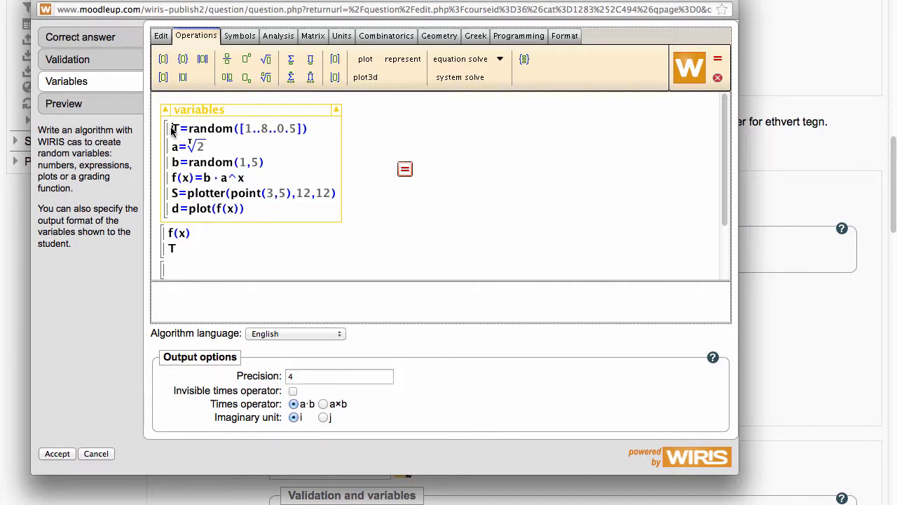
- Insert the comment "Vælg tilfældig værdi for T fra 1, 1.5, 2,..8" above the T definition
click(172, 131)
key(Return)
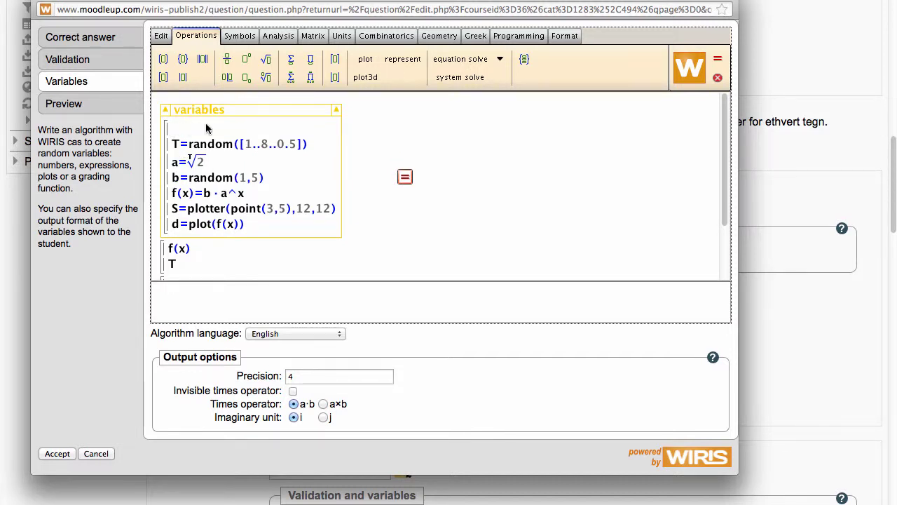
click(161, 36)
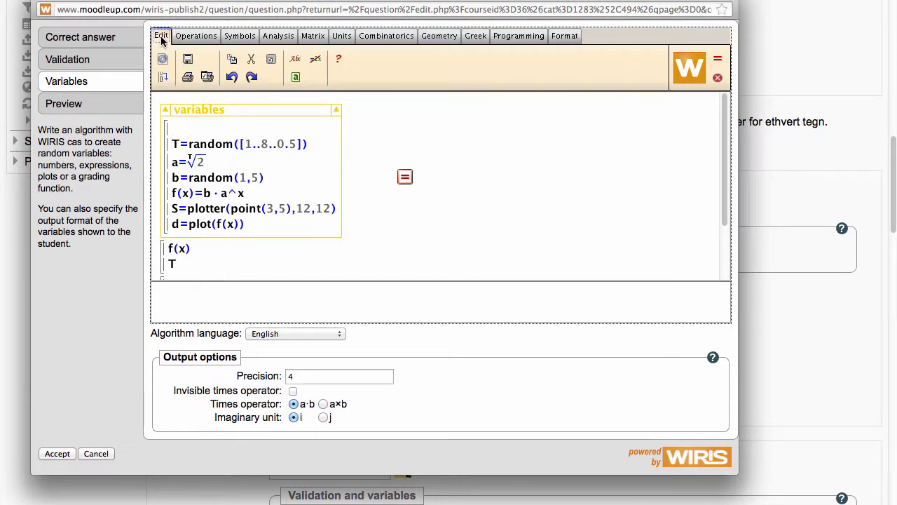
click(296, 61)
click(199, 130)
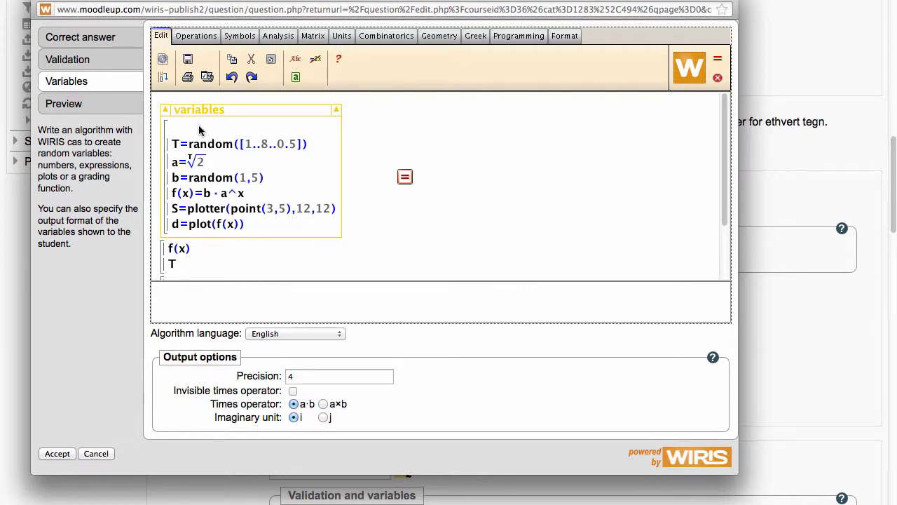
text(Vælg tilfældig værdi for T fra 1, 1.5, 2,..8)
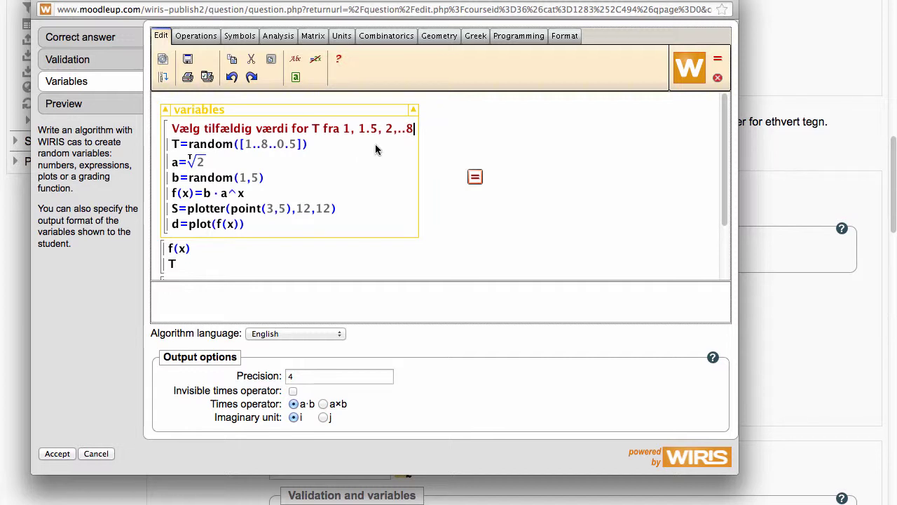
- Insert the comment "Indstil grafvinduet til at være 12 enheder bred og høj og med centrum i (3,5)" above the plotter line
click(251, 195)
key(Return)
text(Indstil grafvinduet til at være 12 enheder bred og høj og med centrum i (3,5))
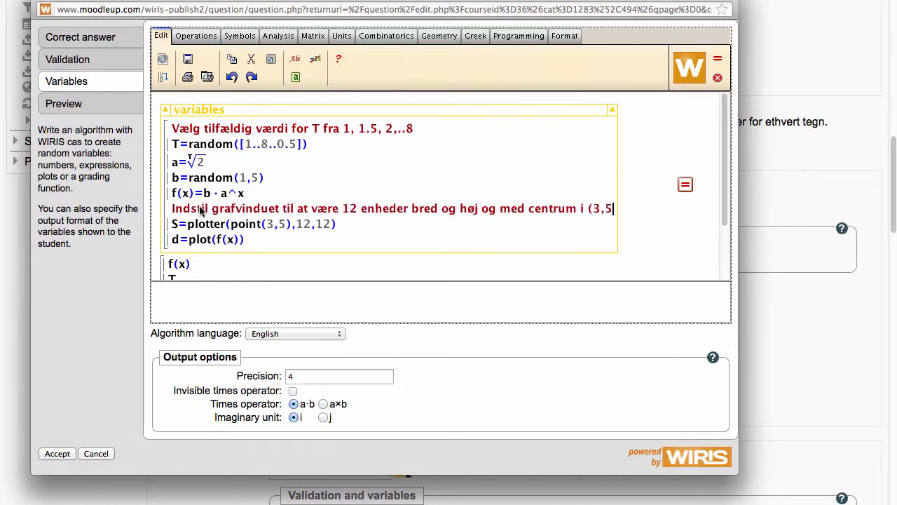
scroll(465, 232, down, 1)
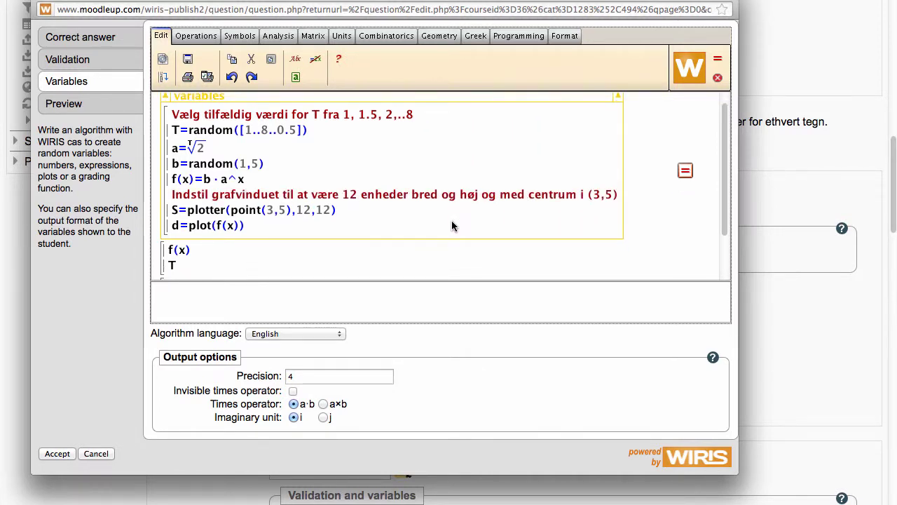
- Accept the revised algorithm and save the question to the question bank
click(56, 453)
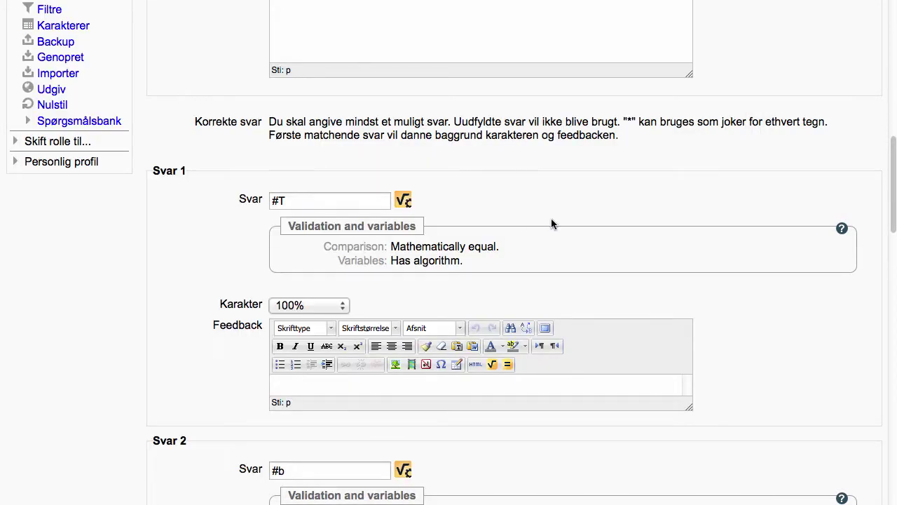
scroll(566, 221, down, 10)
scroll(571, 227, down, 12)
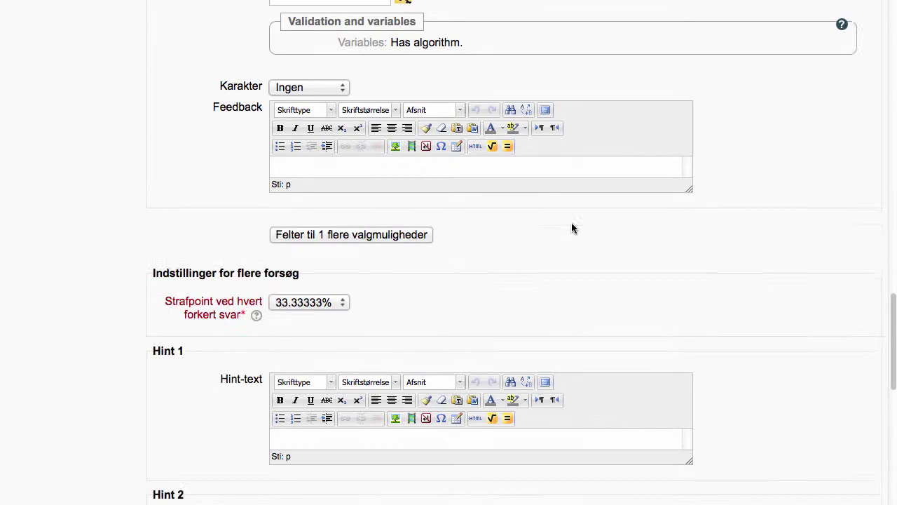
click(292, 393)
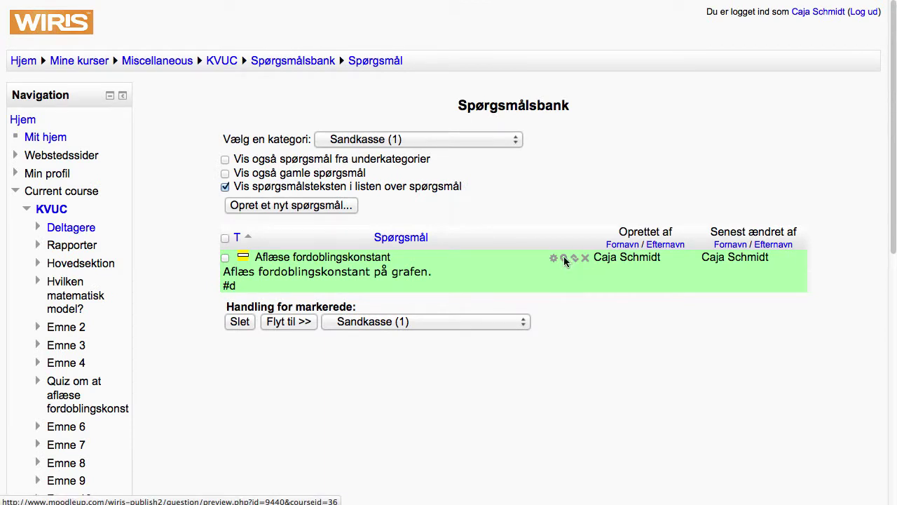
- Preview the question "Aflæse fordoblingskonstant" and submit 2.5 as the answer
click(563, 258)
drag(175, 0, 298, 2)
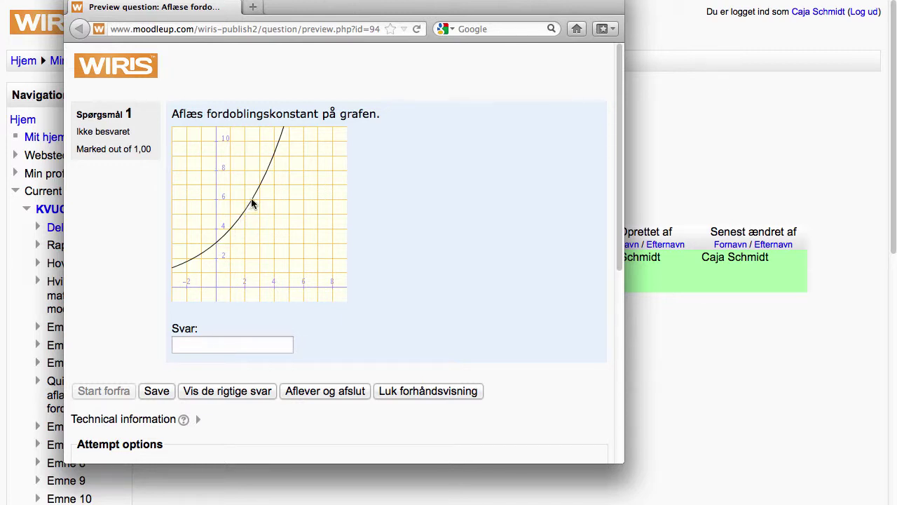
click(195, 341)
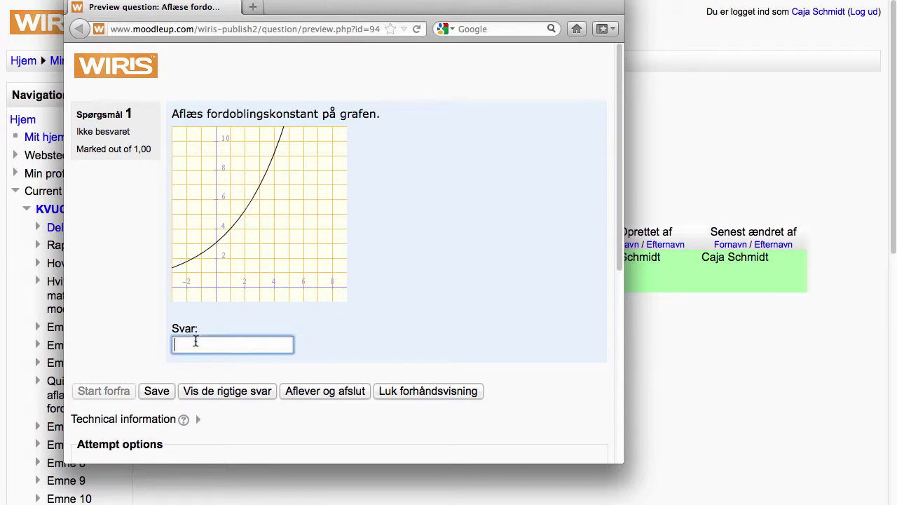
text(2.5)
click(324, 391)
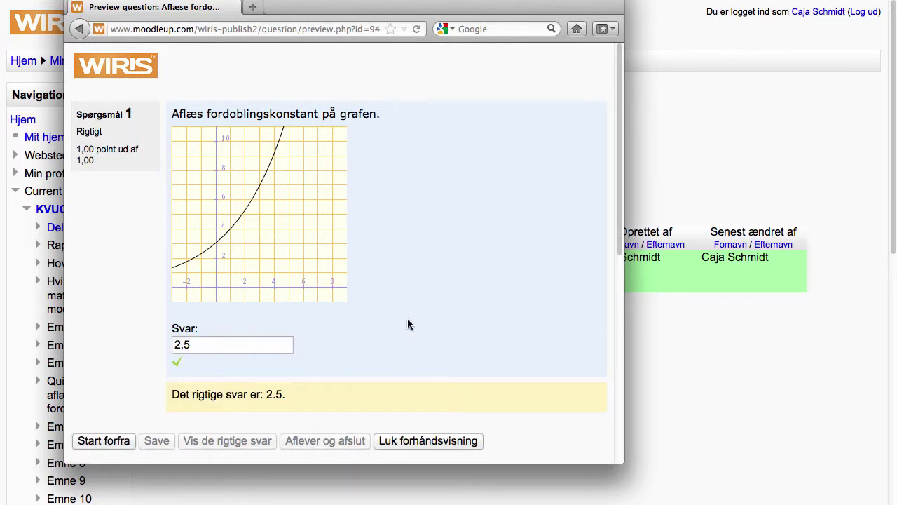
- Restart the question preview and submit 3 as the answer to test the response to a wrong reading
scroll(407, 320, down, 1)
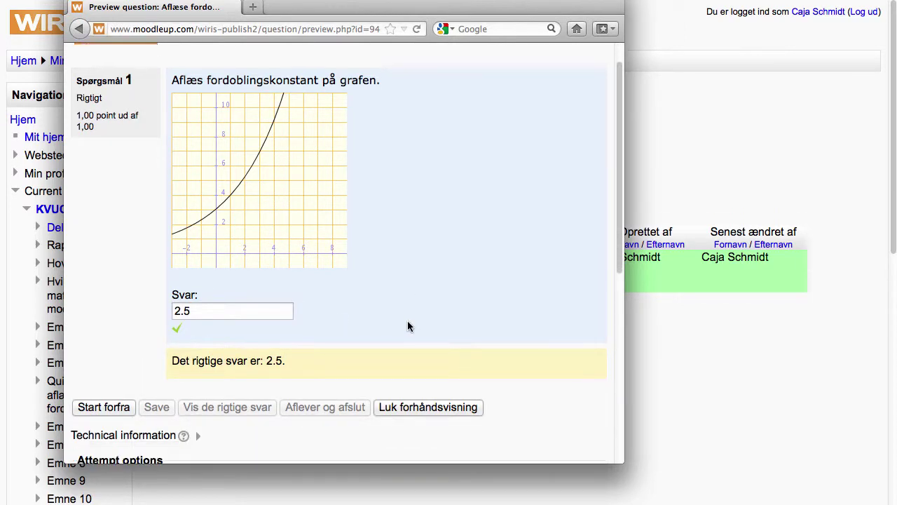
click(103, 407)
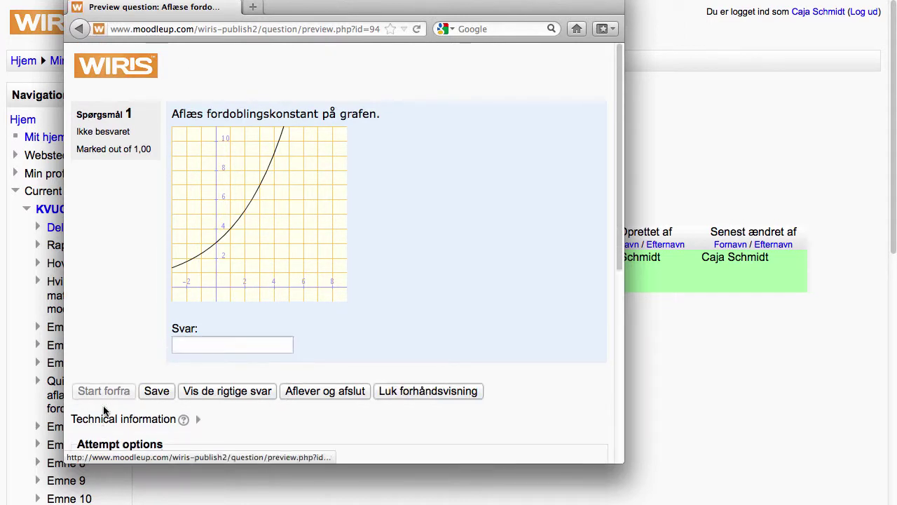
click(204, 344)
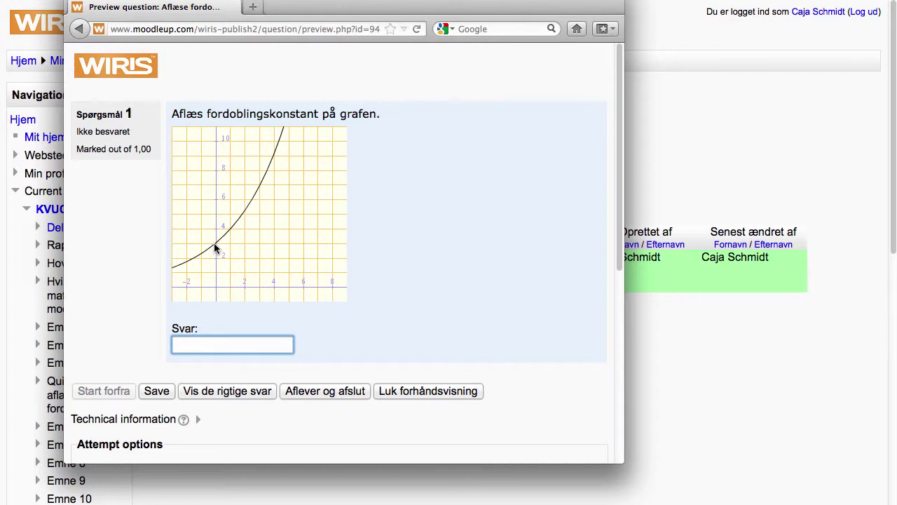
text(3)
click(324, 391)
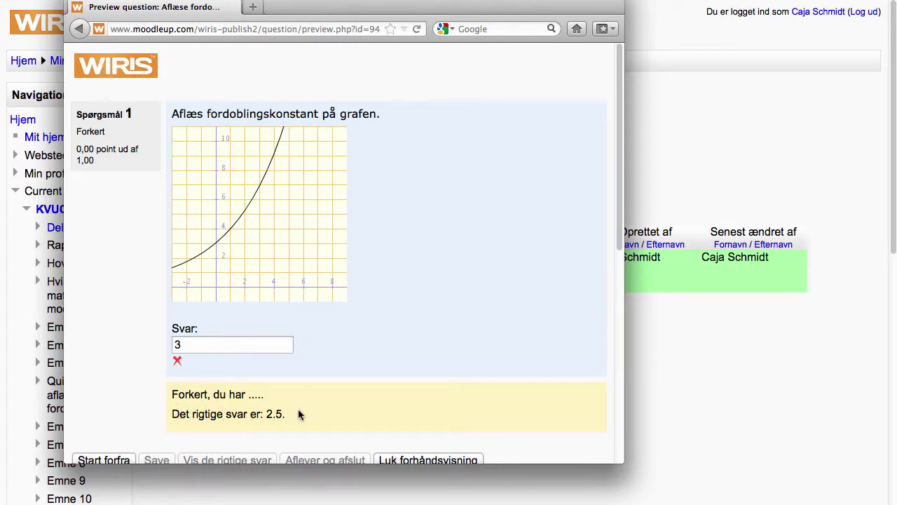
- Restart the preview with question variant 88 to check its graph, and close the preview
scroll(410, 330, down, 1)
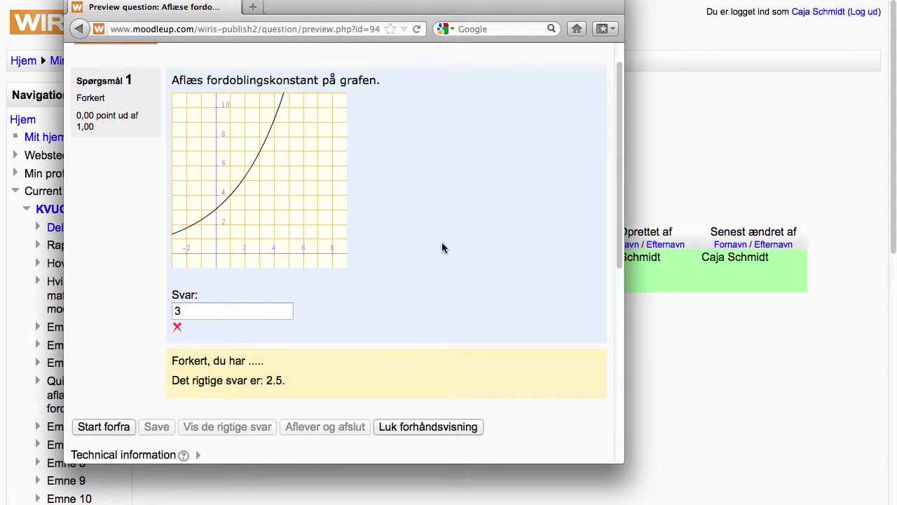
scroll(443, 247, down, 2)
scroll(426, 244, up, 2)
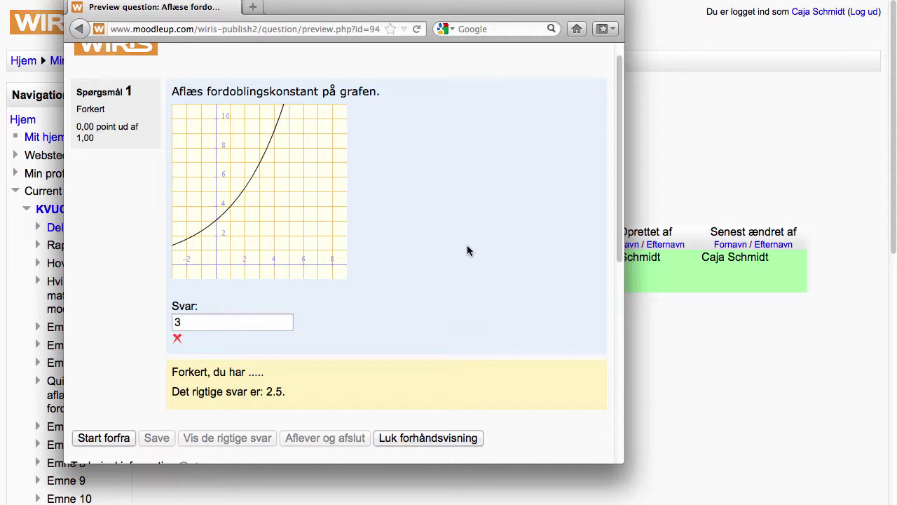
scroll(467, 246, down, 5)
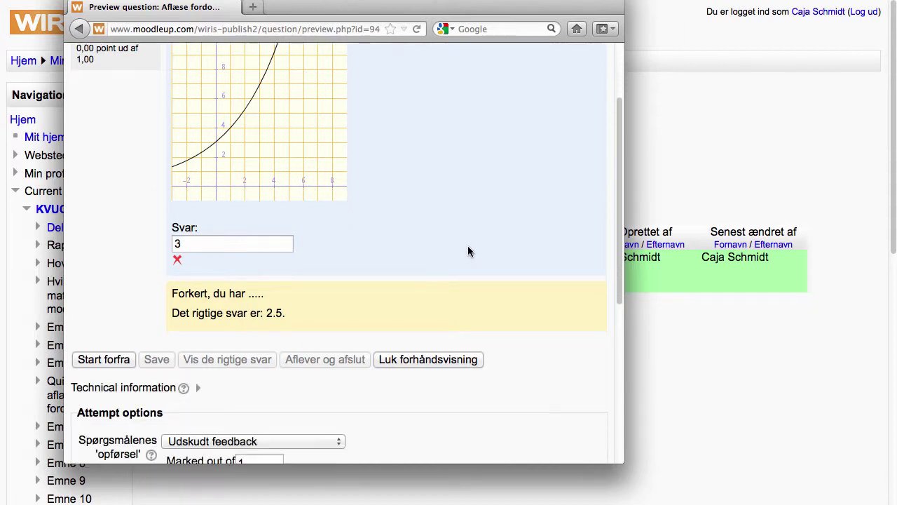
scroll(468, 250, down, 8)
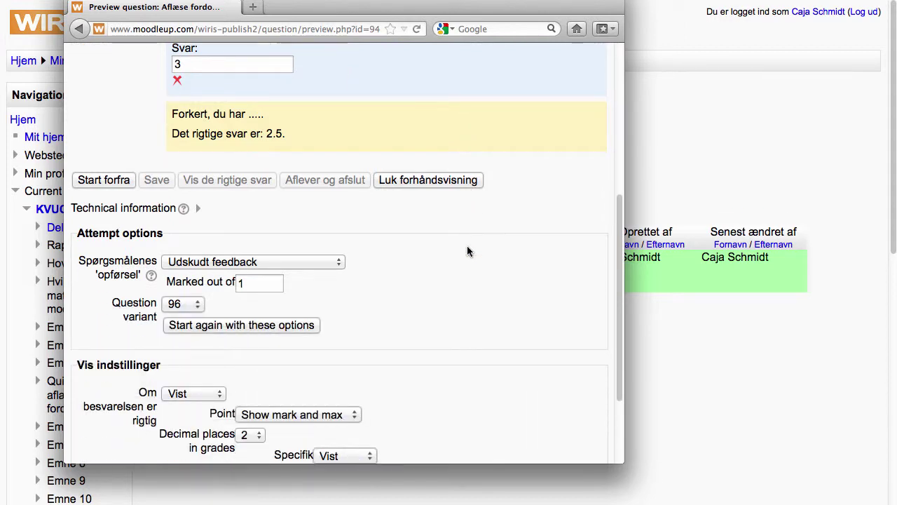
click(195, 306)
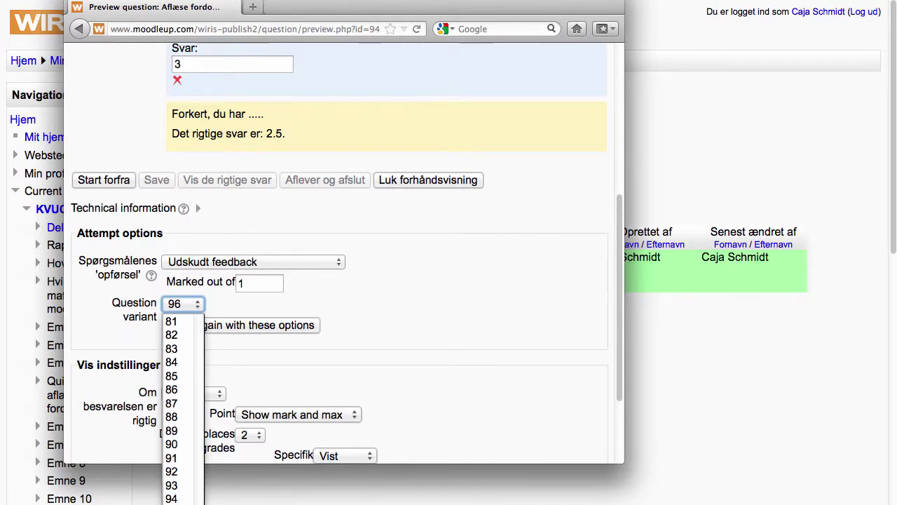
drag(199, 454, 186, 466)
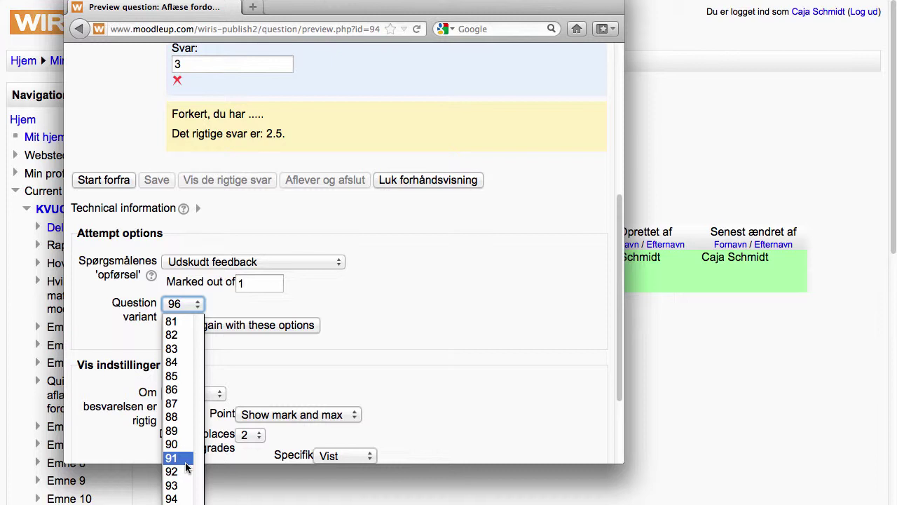
click(172, 417)
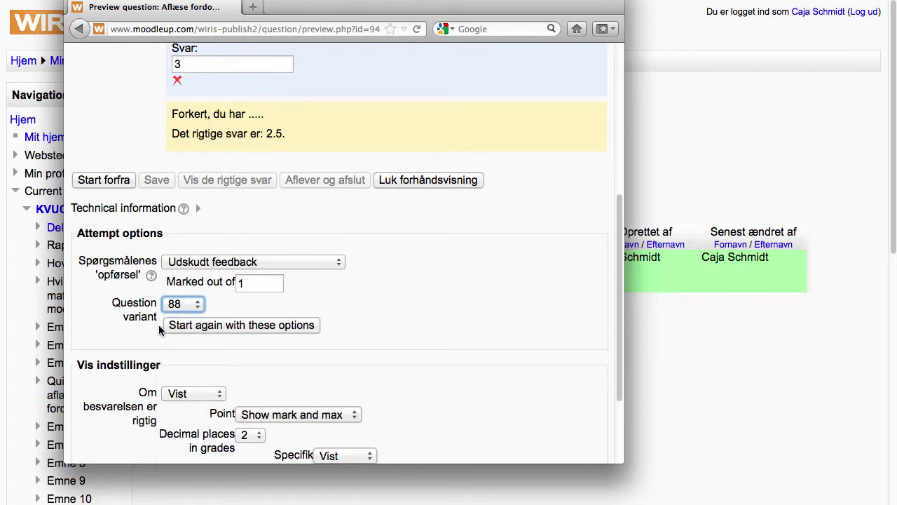
click(222, 326)
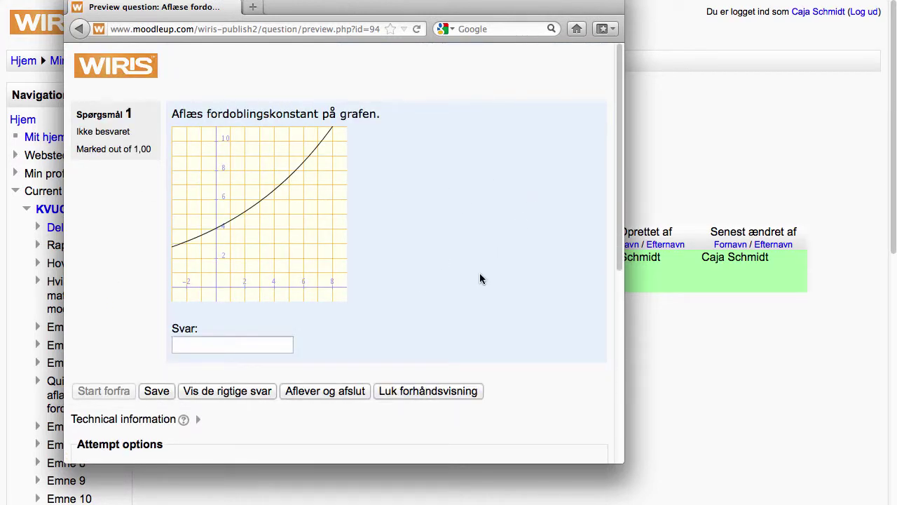
click(427, 391)
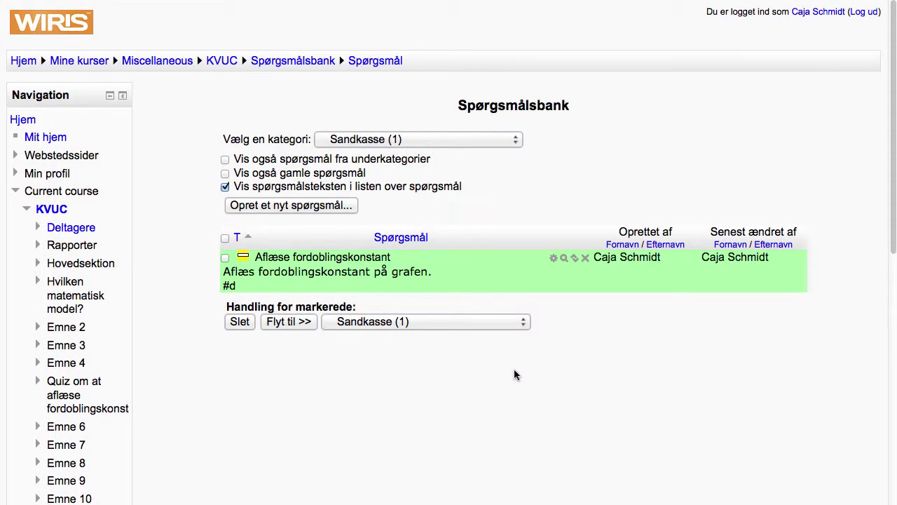